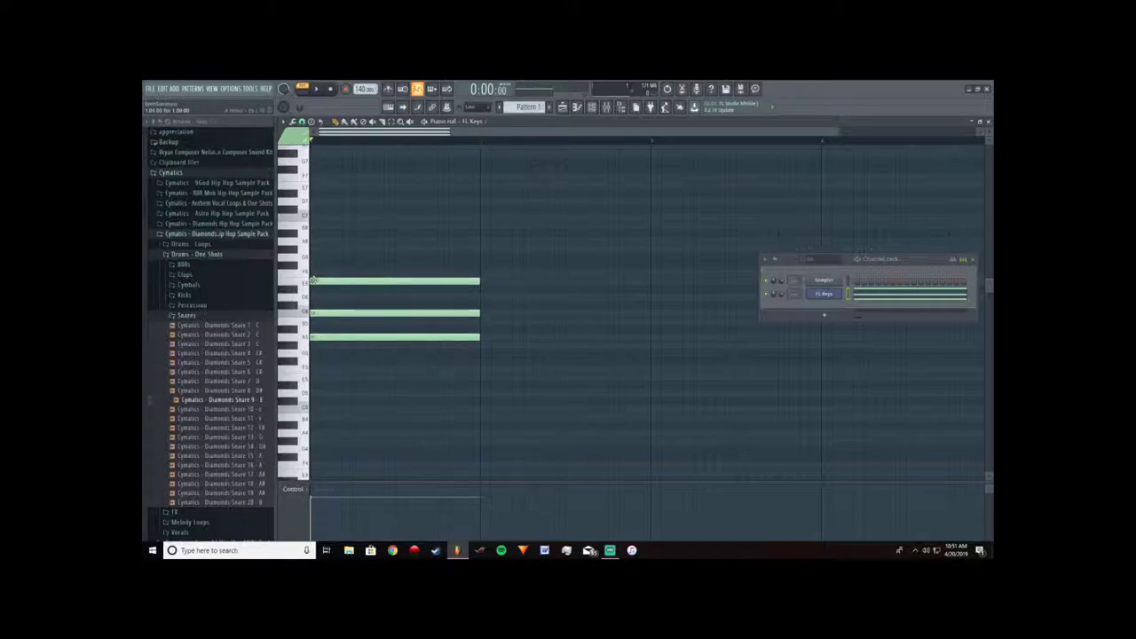
# Step: Add a one-bar G note on top of the chord and transpose all four notes down an octave while playing the pattern
pyautogui.click(314, 257)
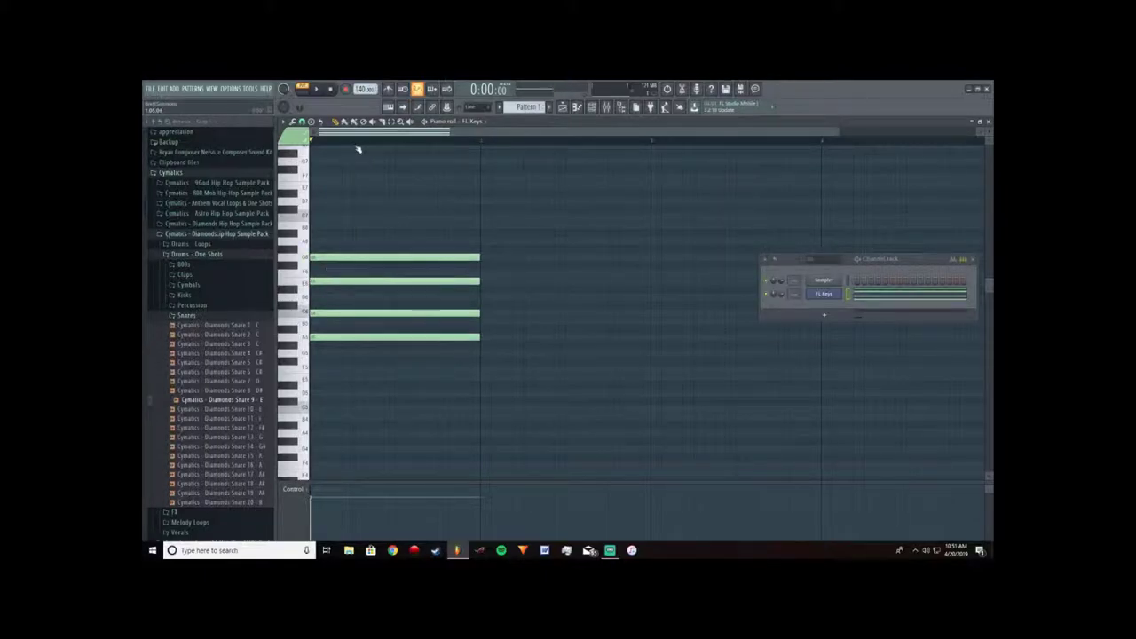
pyautogui.moveTo(372, 307); pyautogui.dragTo(378, 343)
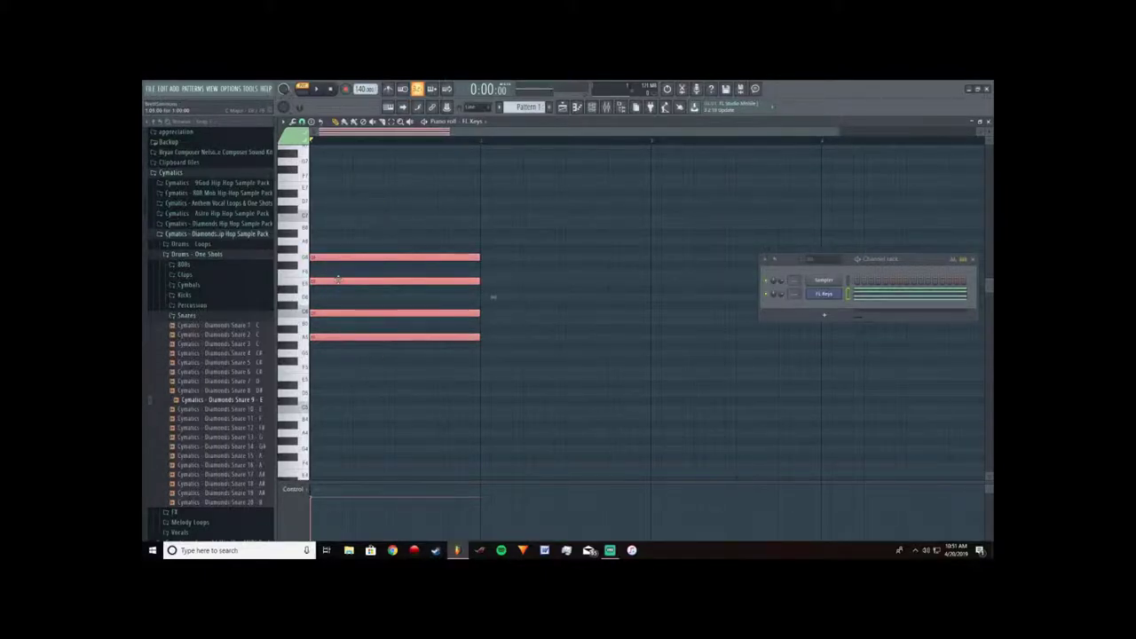
pyautogui.click(317, 90)
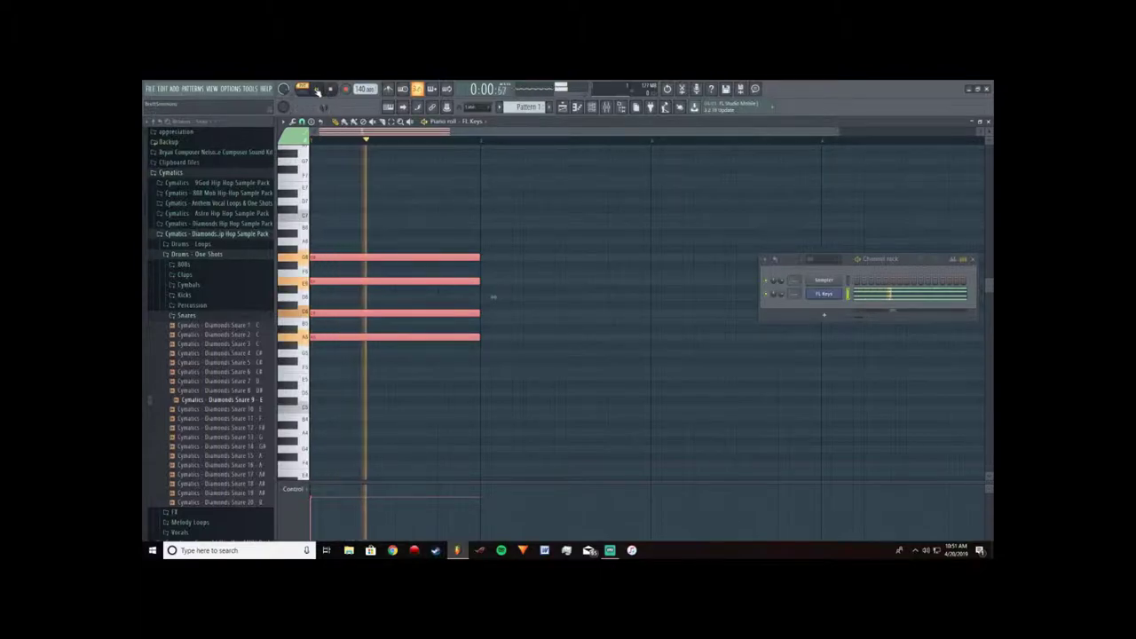
pyautogui.scroll(2, 371, 242)
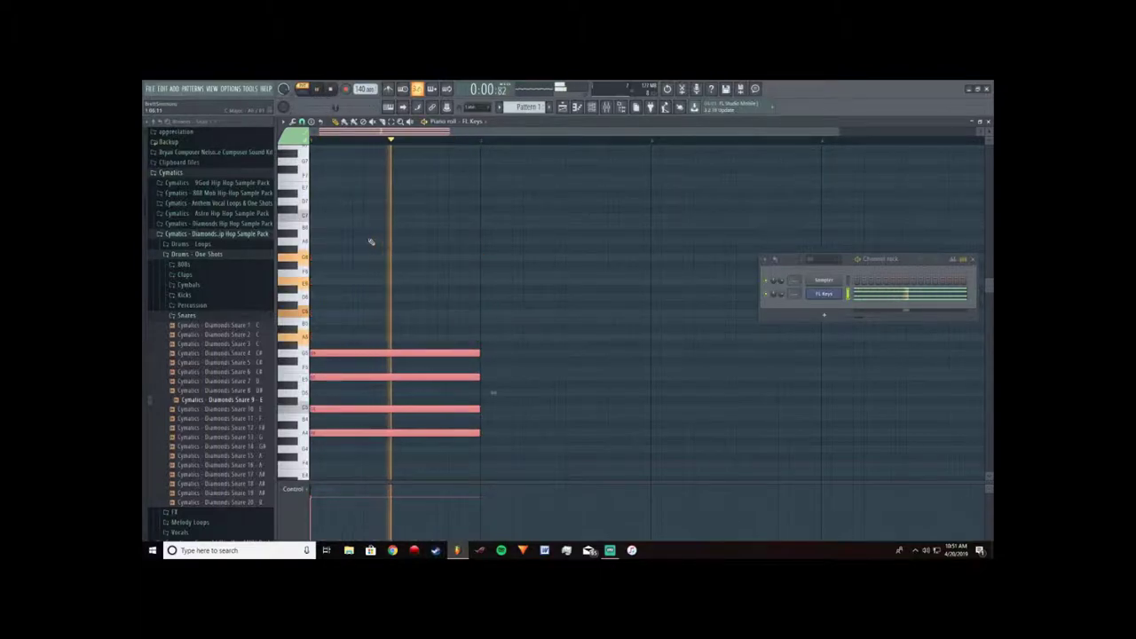
pyautogui.scroll(-1, 388, 231)
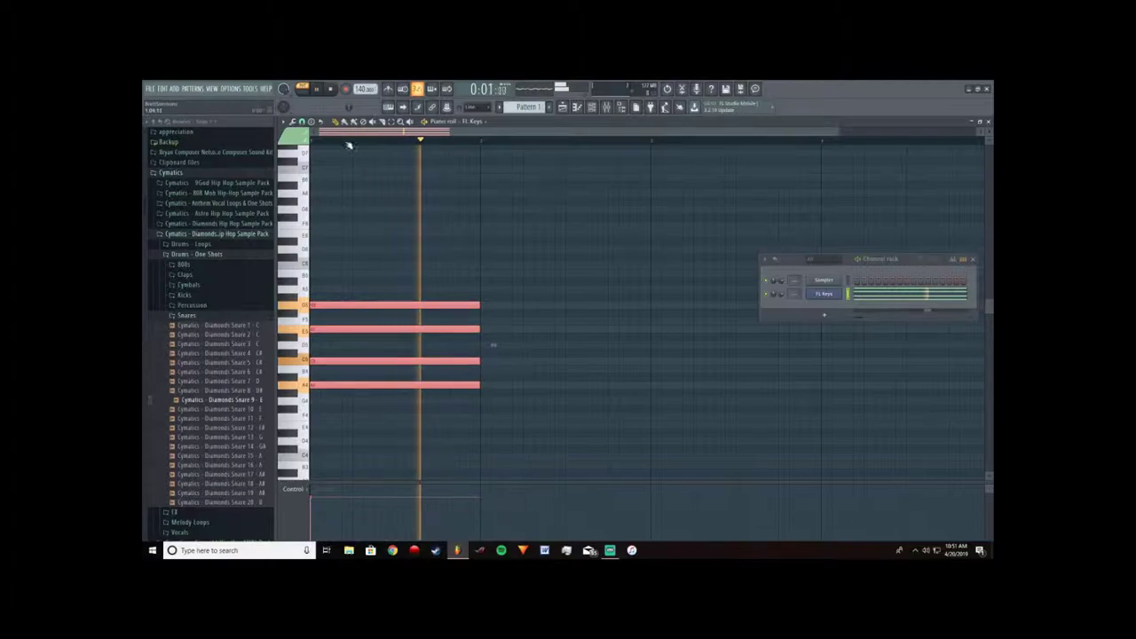
pyautogui.click(321, 92)
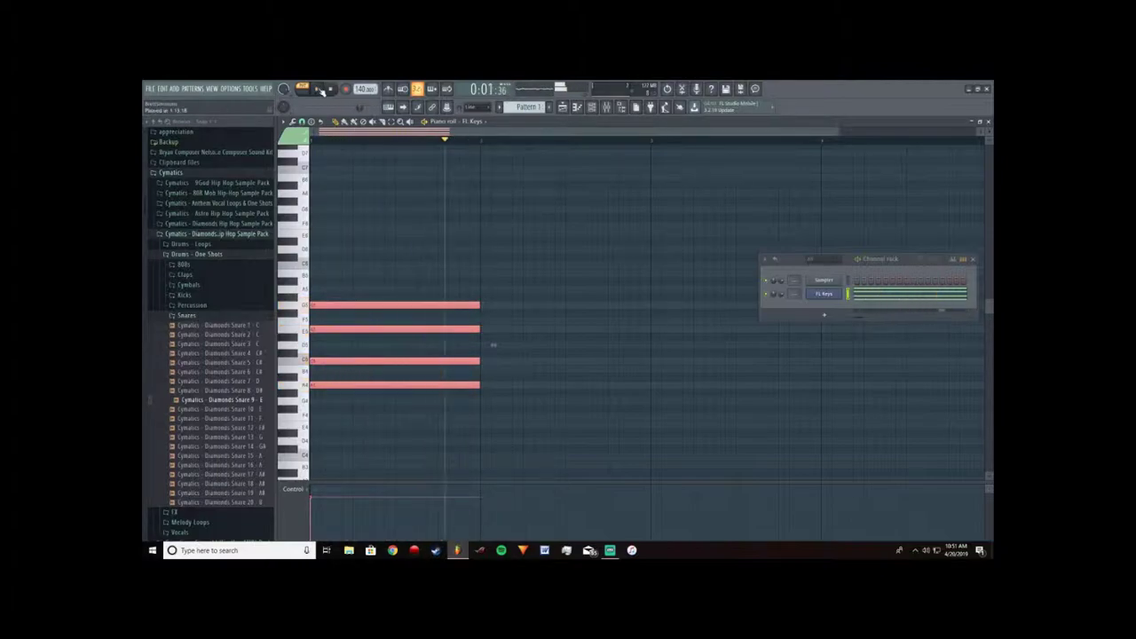
# Step: Move the chord's C note up an octave and play the revised chord
pyautogui.click(369, 362)
pyautogui.hotkey('ctrl', 'Up')
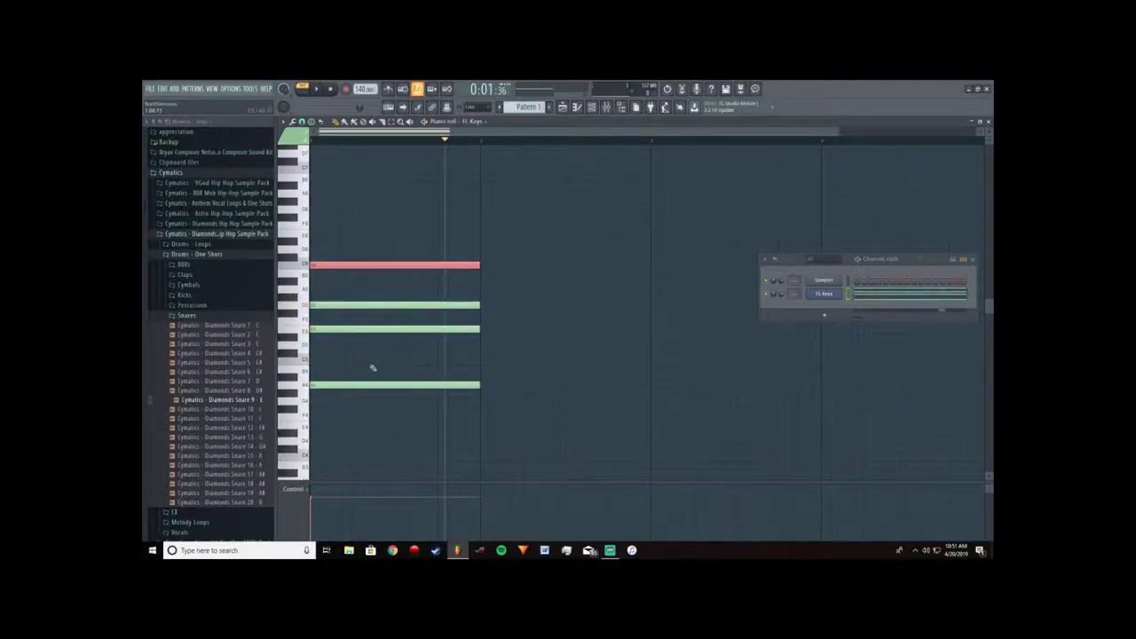
pyautogui.click(318, 90)
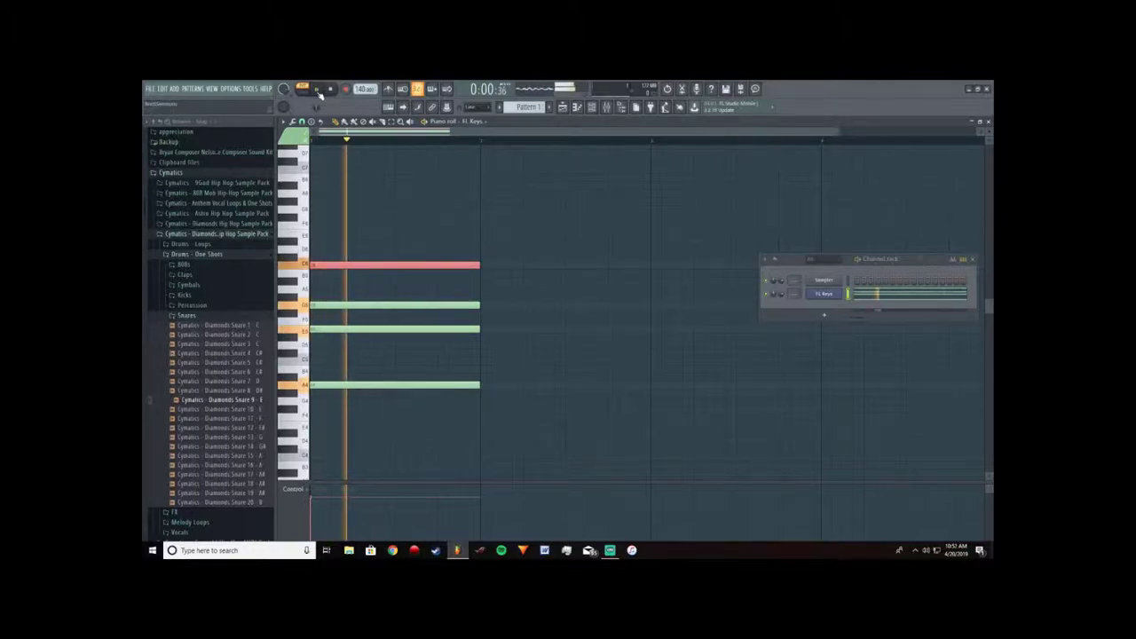
pyautogui.press('space')
# Step: Try the chord's G note an octave lower, play it, and return the note to the higher octave
pyautogui.scroll(-1, 457, 205)
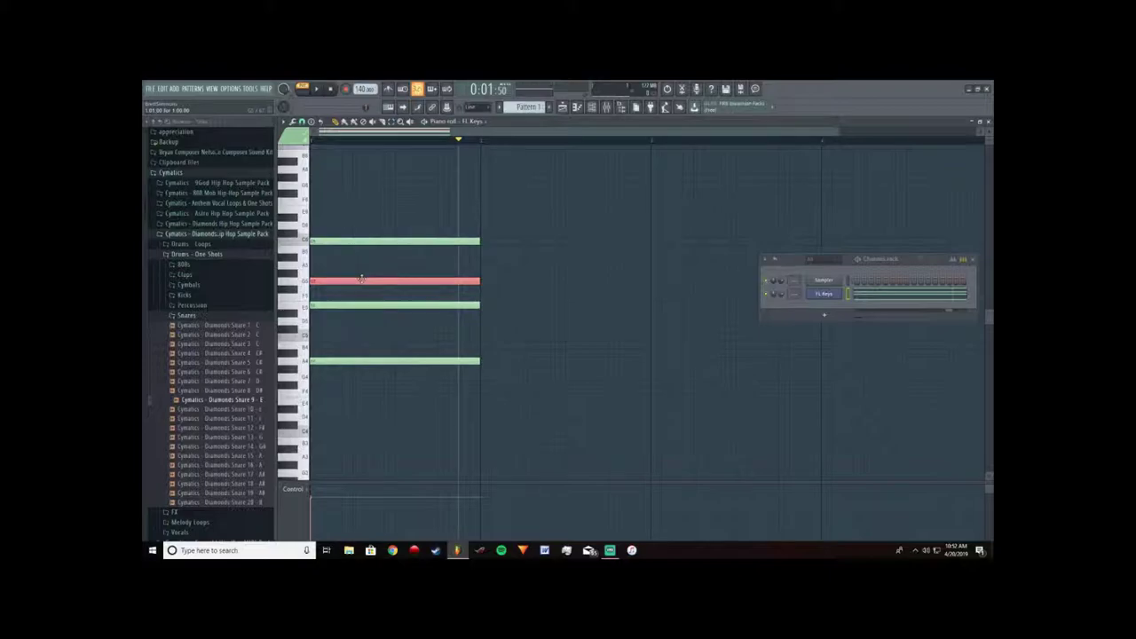
pyautogui.hotkey('ctrl', 'Down')
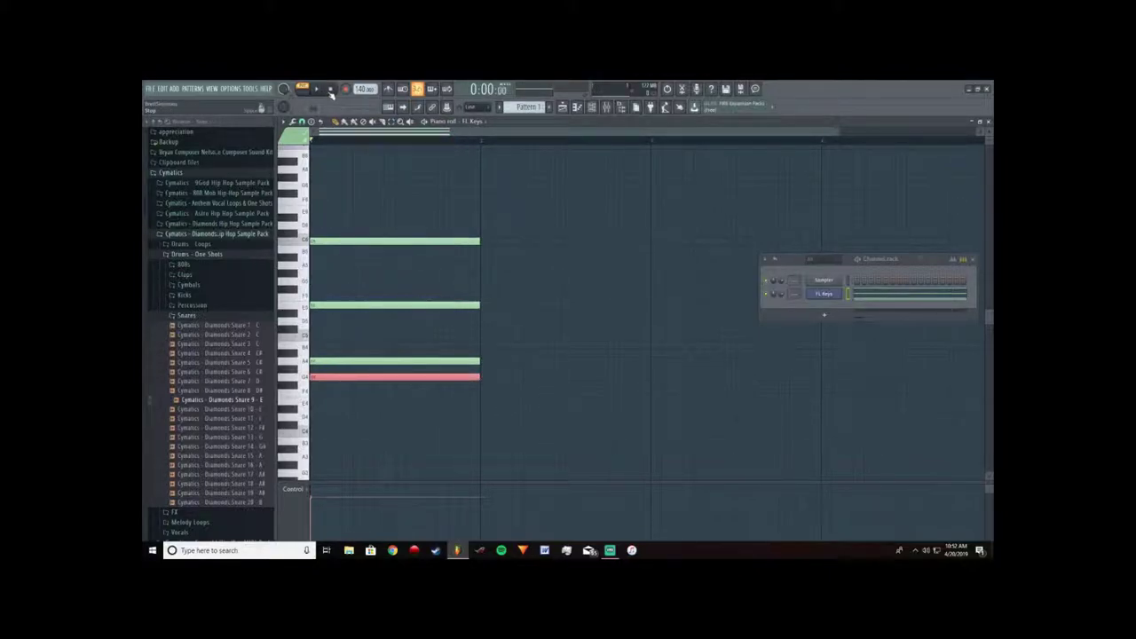
pyautogui.click(325, 92)
pyautogui.click(323, 94)
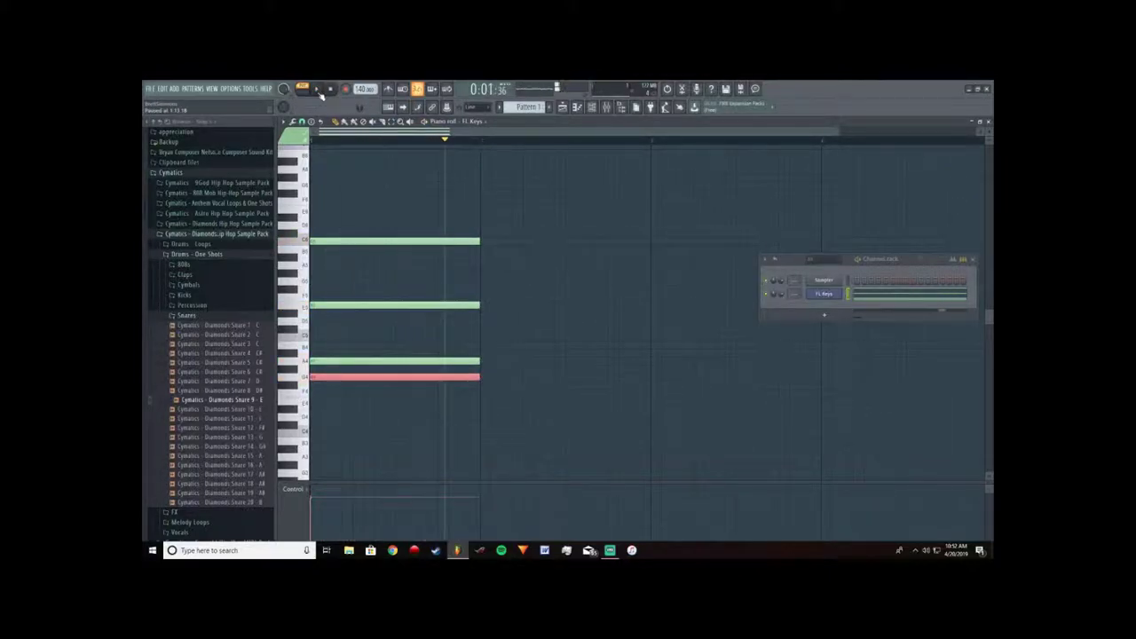
pyautogui.hotkey('ctrl', 'Up')
pyautogui.click(321, 93)
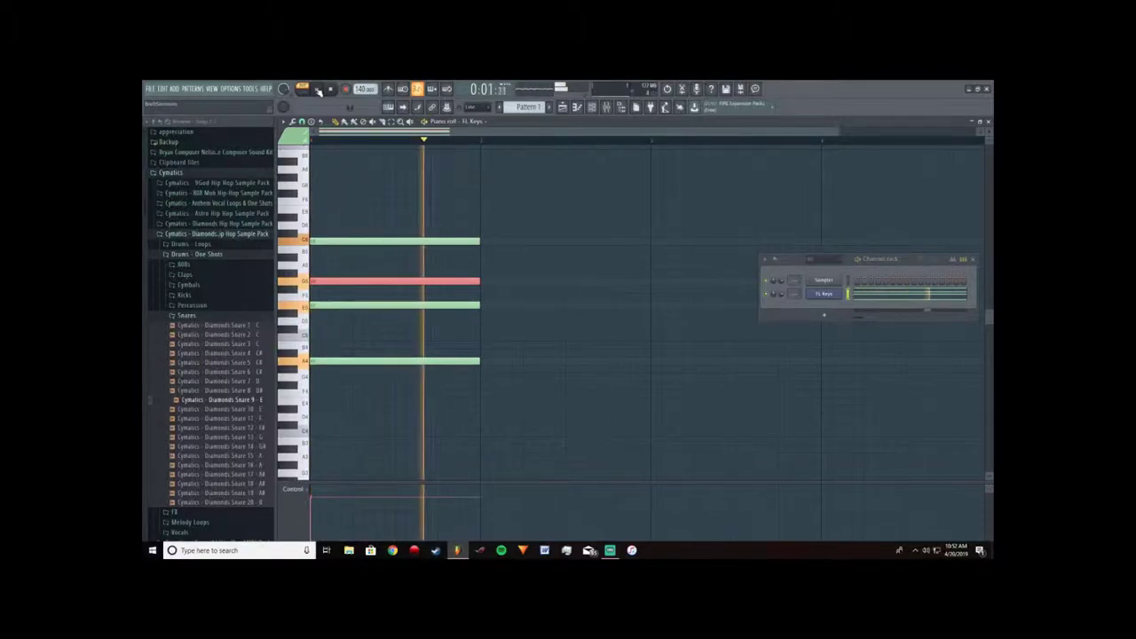
# Step: Duplicate the chord across four bars, moving bars two and four to G, D, F, A and bar three to B, D, F, A
pyautogui.moveTo(360, 190); pyautogui.dragTo(373, 374)
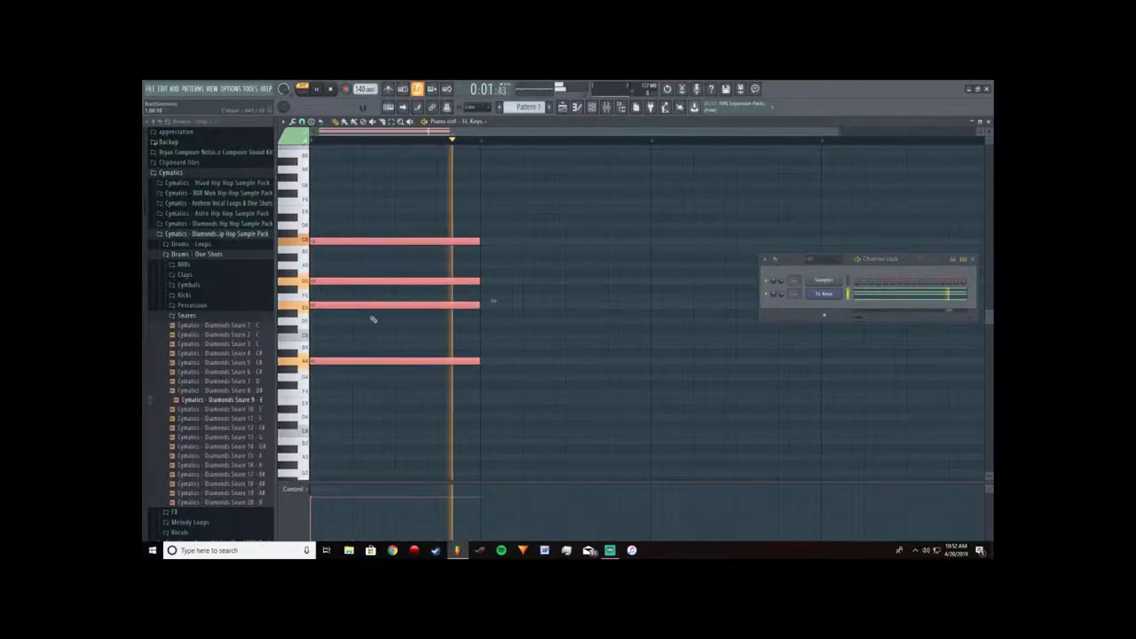
pyautogui.hotkey('ctrl', 'b')
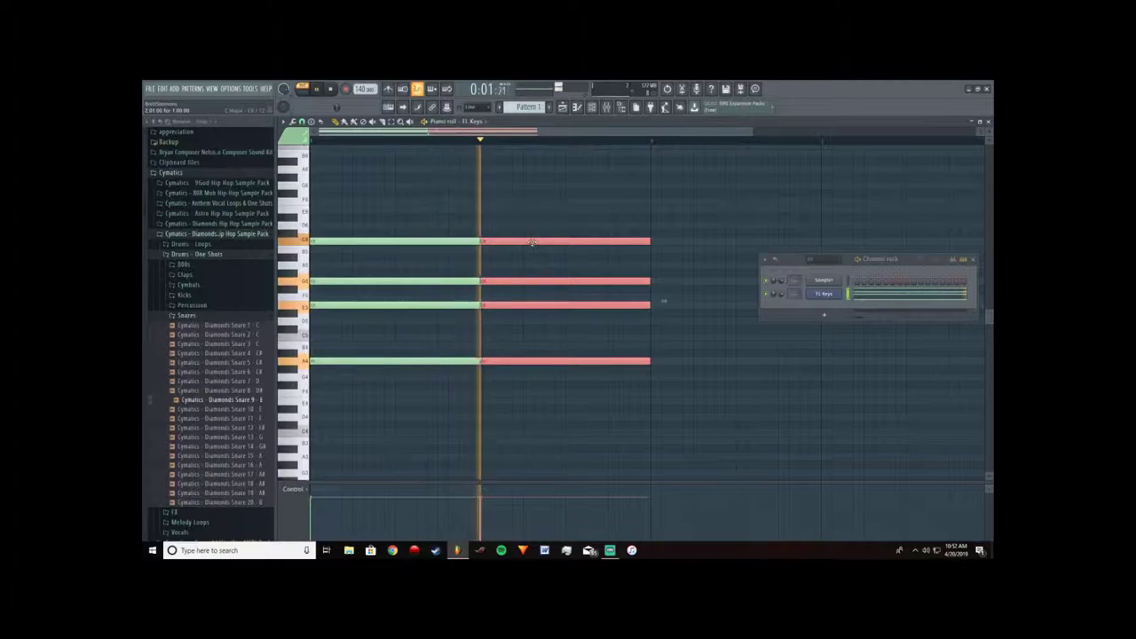
pyautogui.moveTo(531, 242)
pyautogui.mouseDown()
pyautogui.moveTo(534, 267)
pyautogui.moveTo(534, 255)
pyautogui.mouseUp()
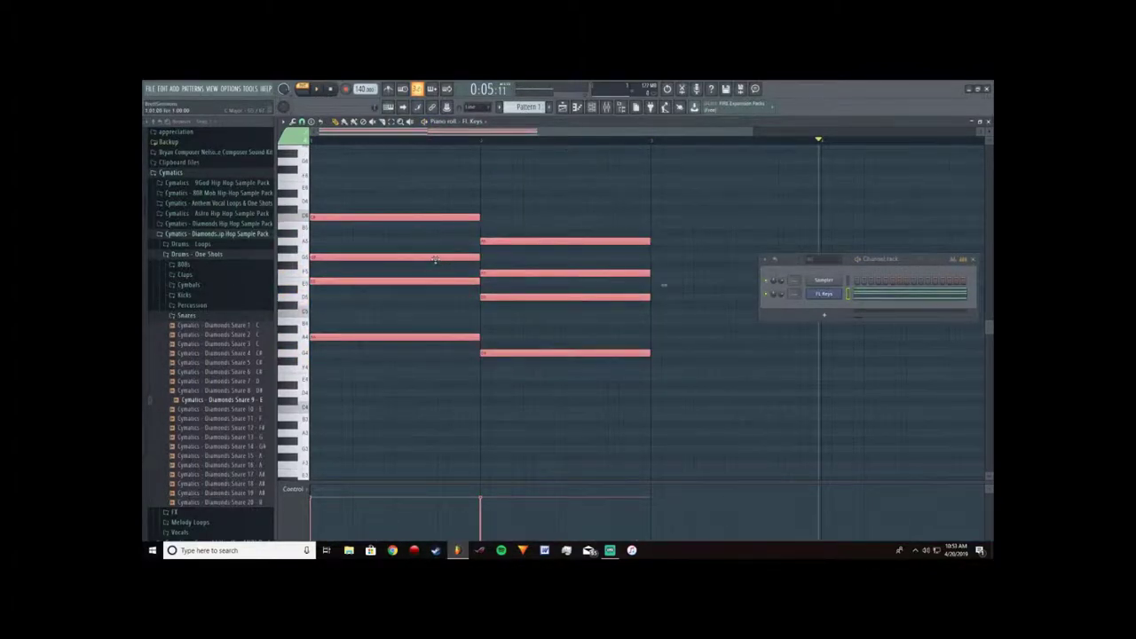
pyautogui.hotkey('ctrl', 'b')
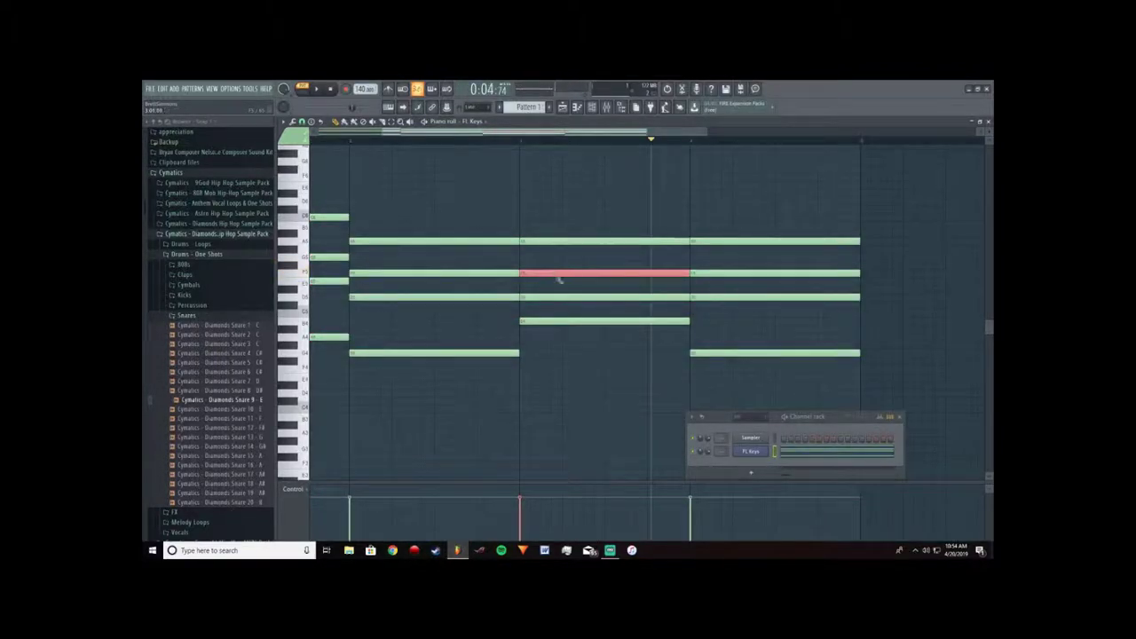
# Step: Try the third chord's F note an octave lower and play the progression
pyautogui.hotkey('ctrl', 'Down')
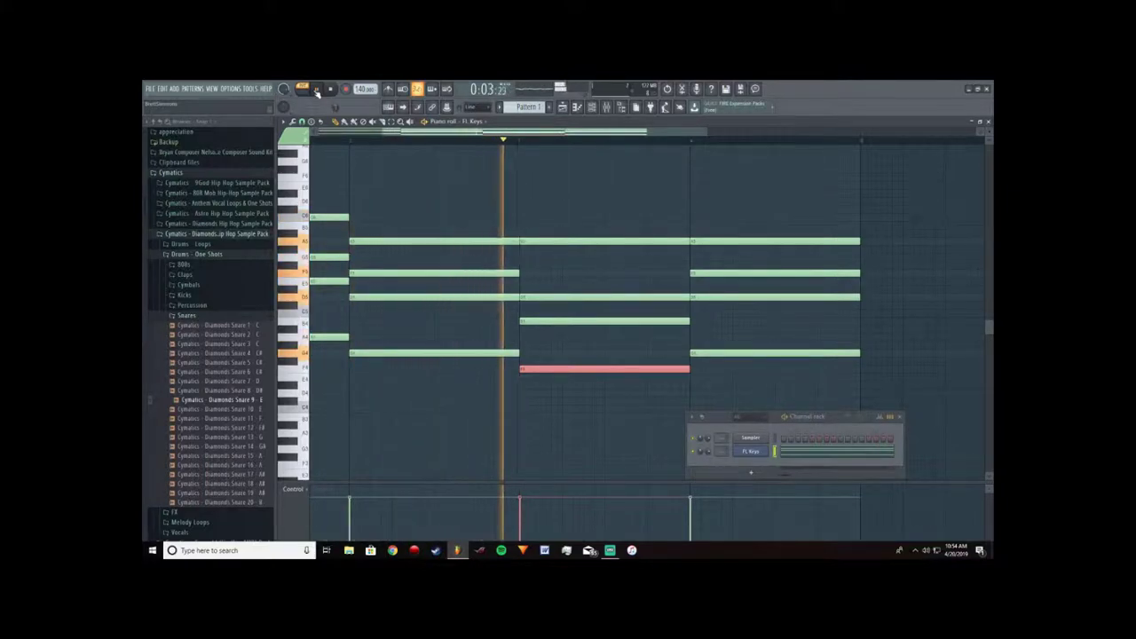
pyautogui.click(317, 91)
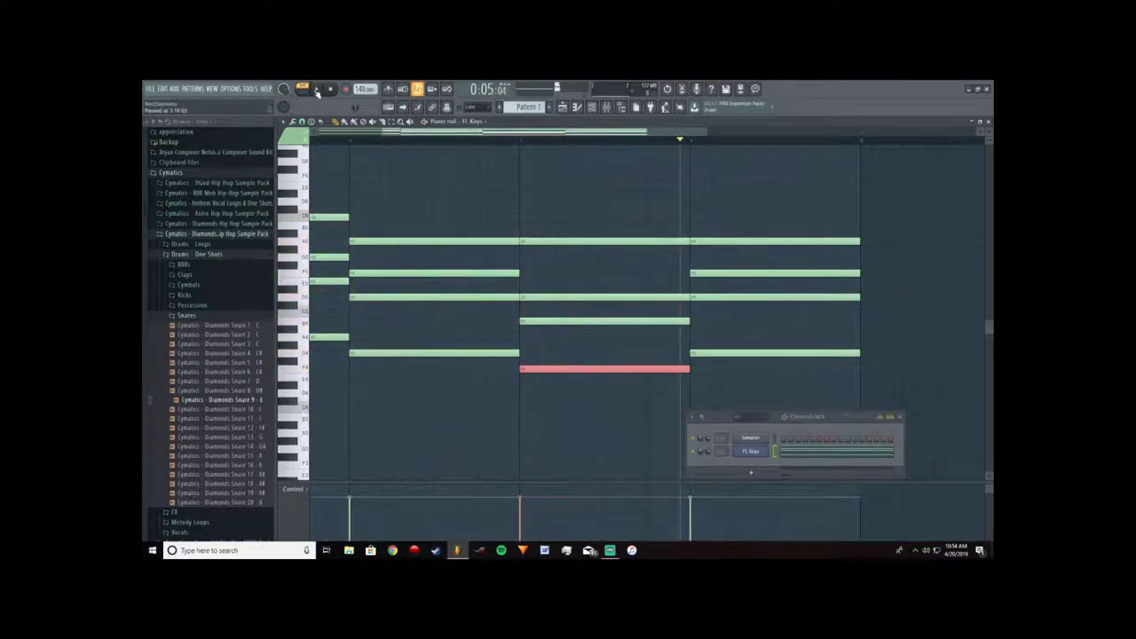
pyautogui.press('space')
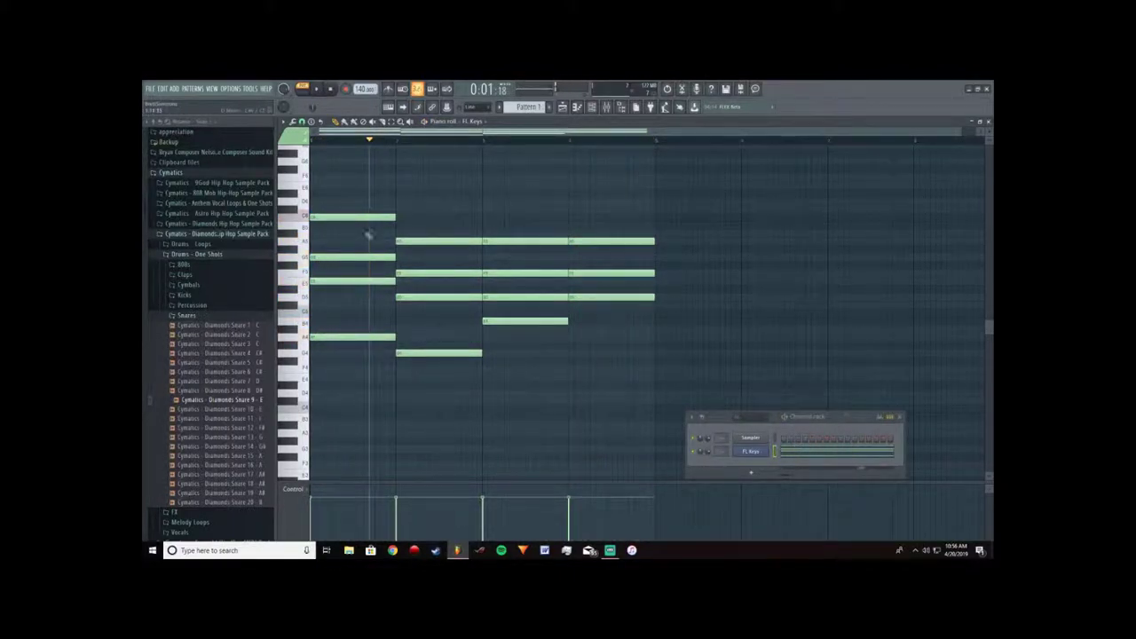
# Step: Duplicate the entire four-bar chord progression into bars five to eight
pyautogui.hotkey('ctrl', 'a')
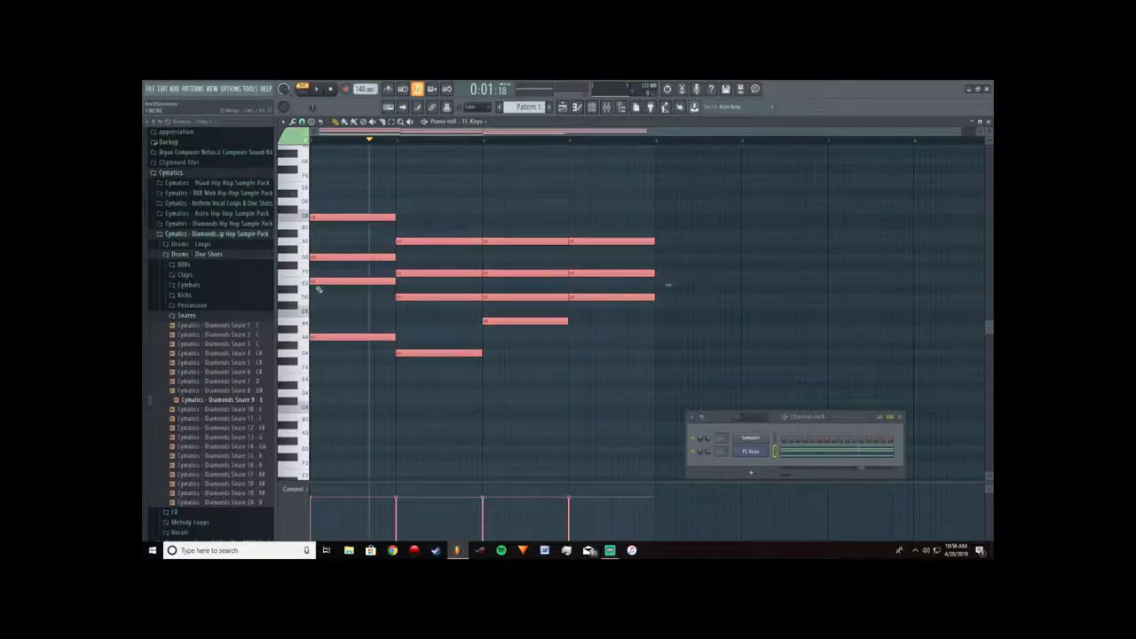
pyautogui.hotkey('ctrl', 'b')
pyautogui.hotkey('shift', 'Left')
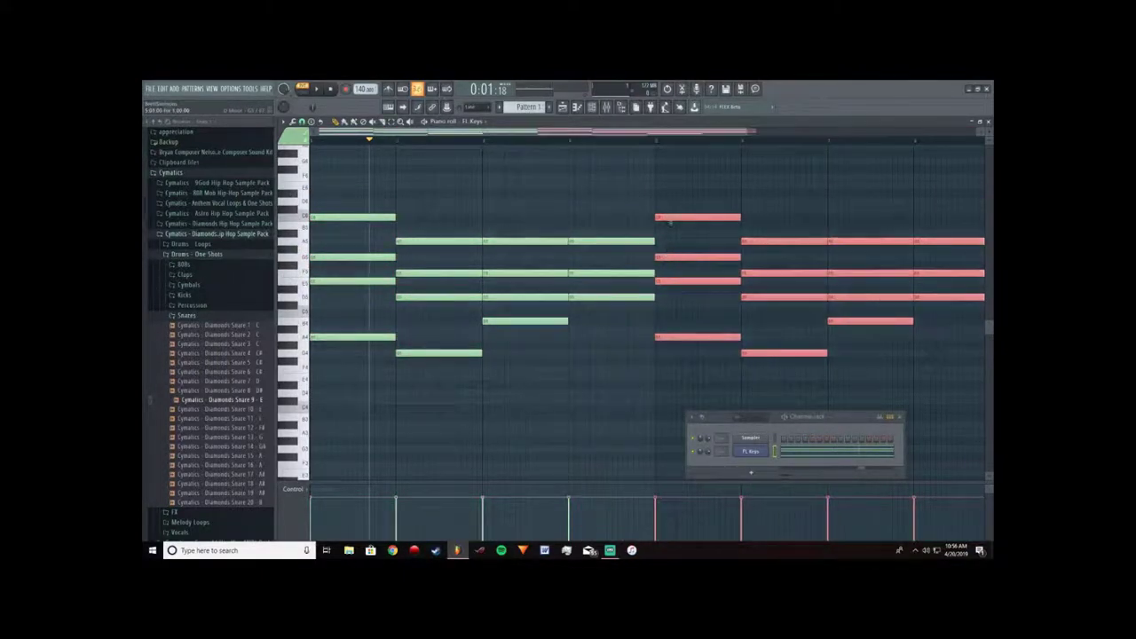
pyautogui.moveTo(657, 132); pyautogui.dragTo(688, 138)
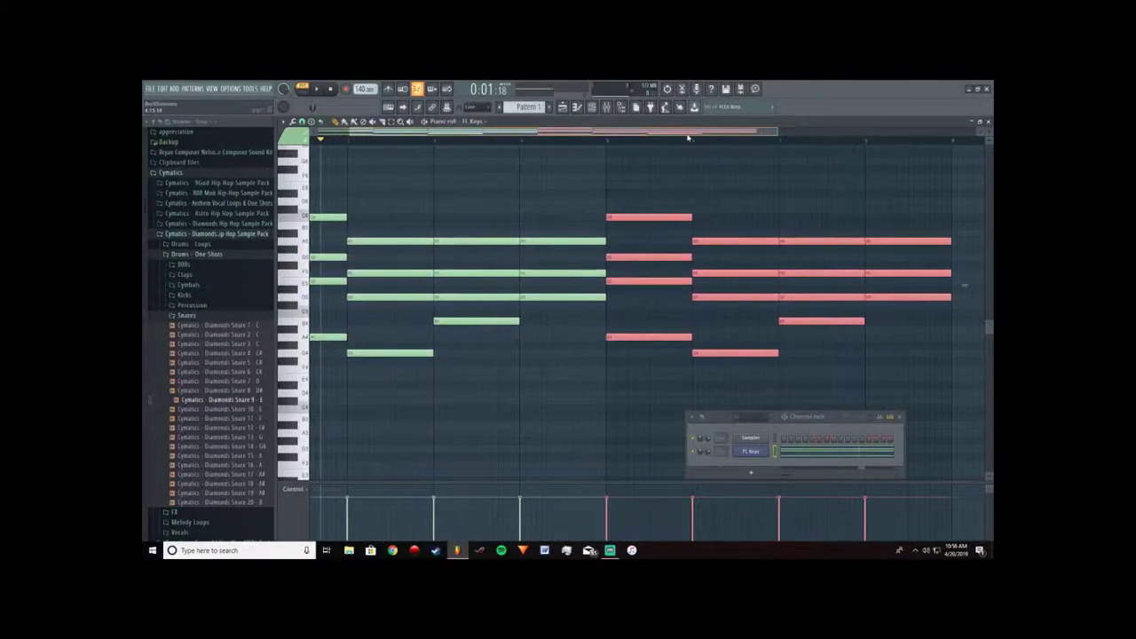
pyautogui.click(632, 193)
# Step: Play back the eight-bar chord progression to check how it sounds
pyautogui.click(315, 89)
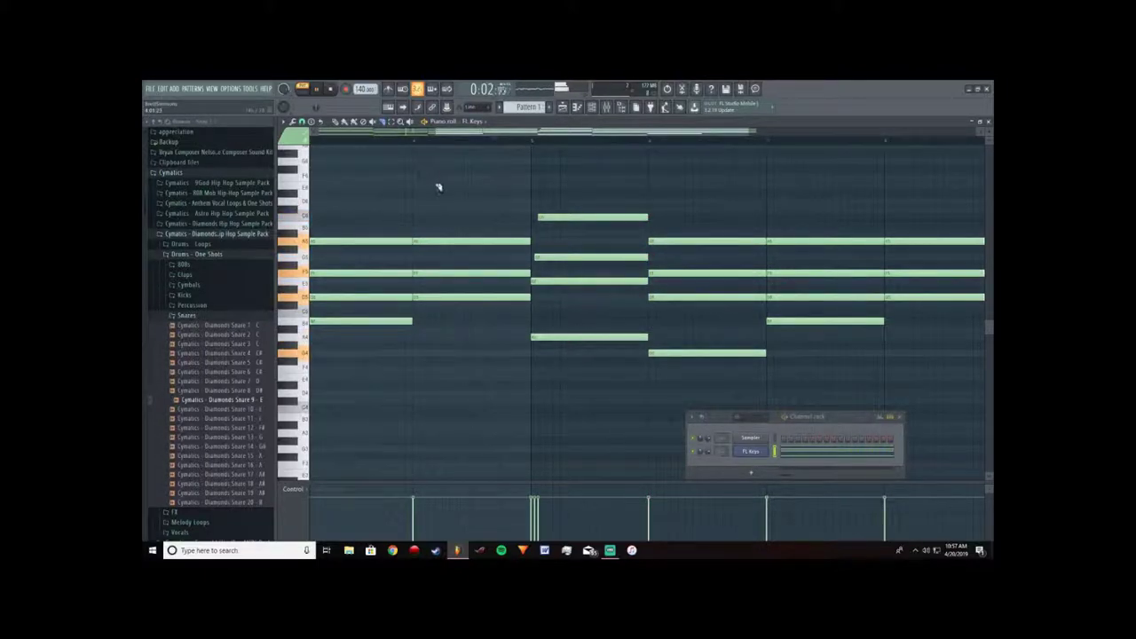
pyautogui.click(326, 127)
pyautogui.click(329, 108)
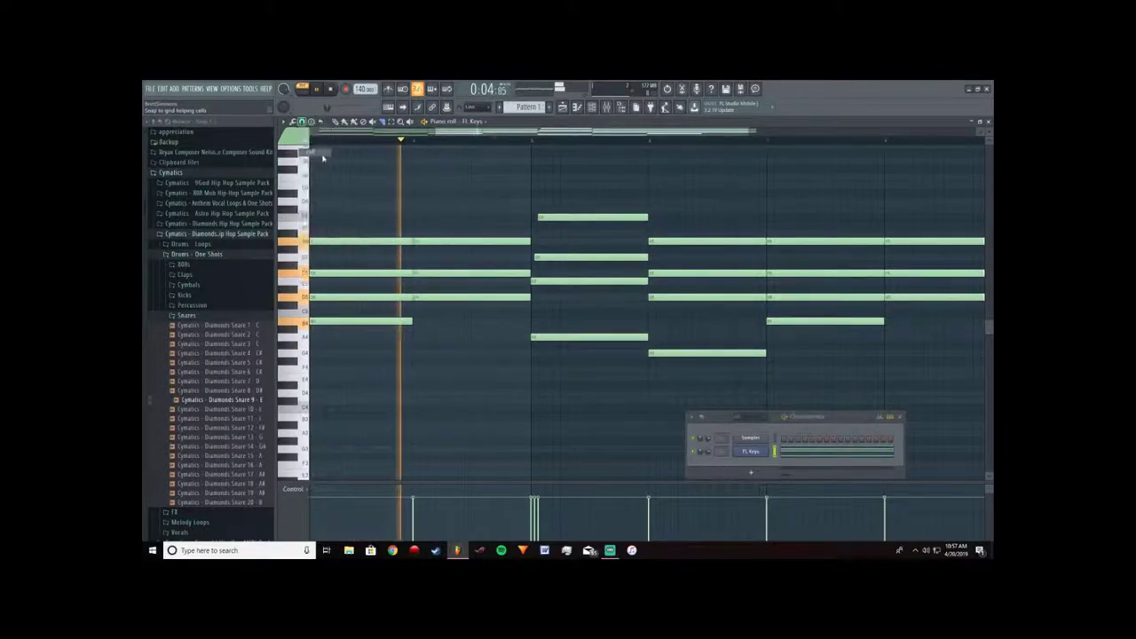
pyautogui.scroll(-4, 383, 190)
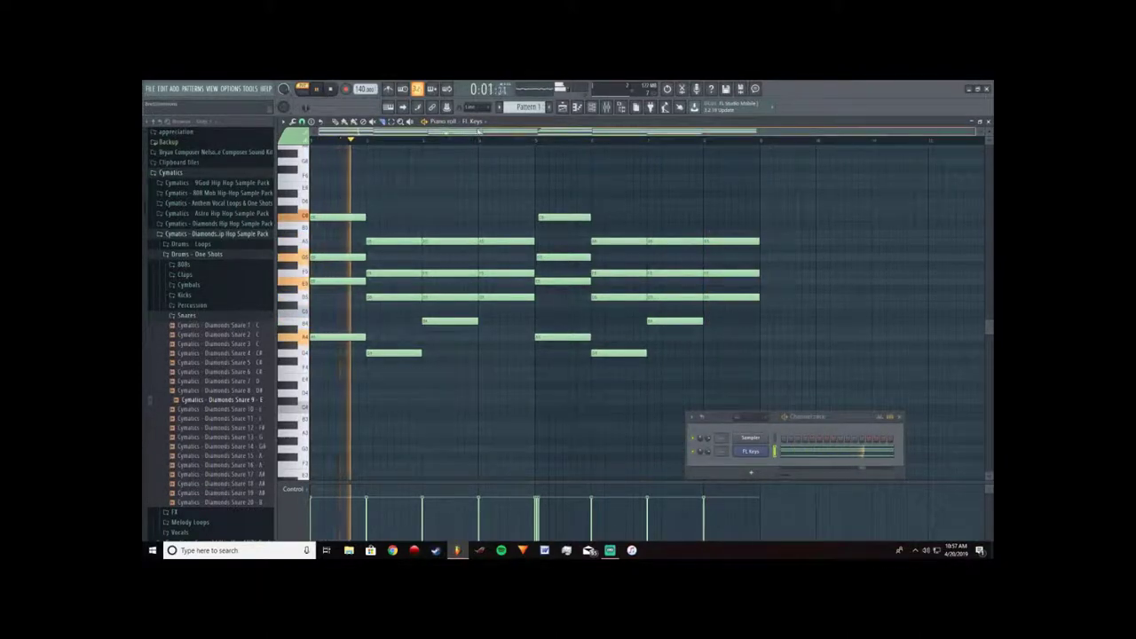
pyautogui.click(317, 92)
# Step: Select all the chord notes and place a copy of them one octave higher above the originals
pyautogui.scroll(1, 324, 200)
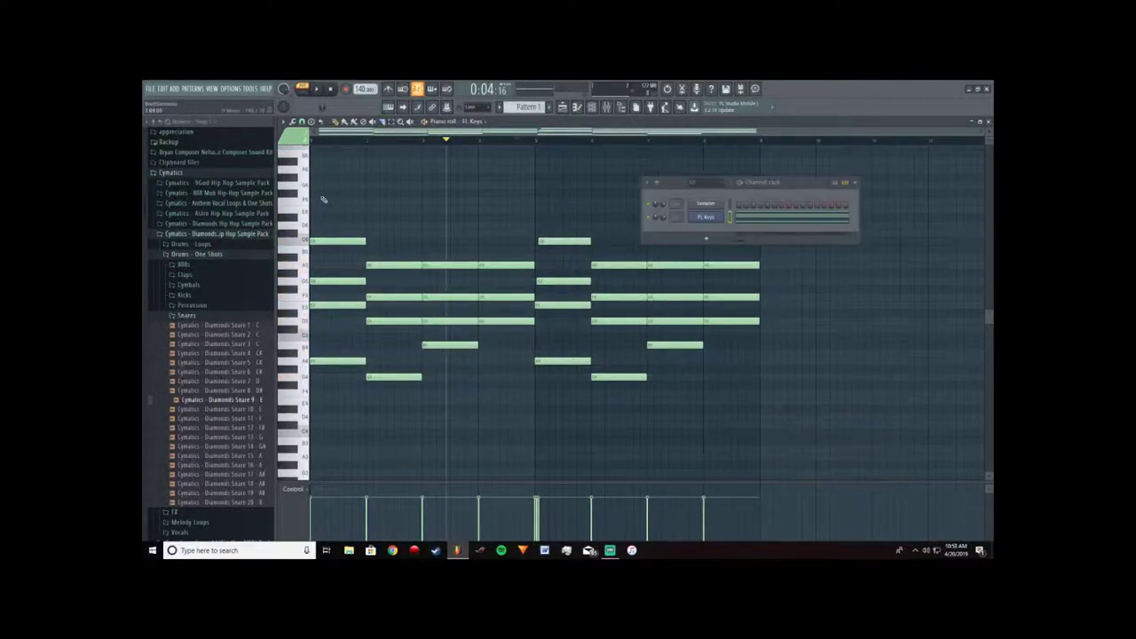
pyautogui.moveTo(307, 197); pyautogui.dragTo(306, 417)
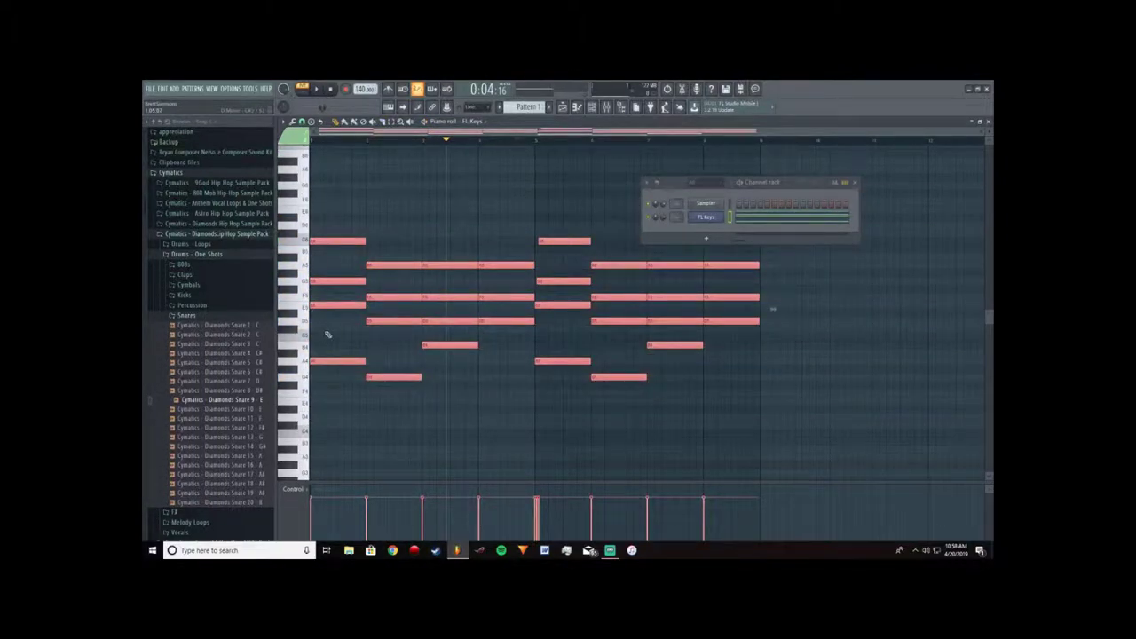
pyautogui.scroll(2, 327, 330)
pyautogui.moveTo(327, 329); pyautogui.dragTo(316, 329)
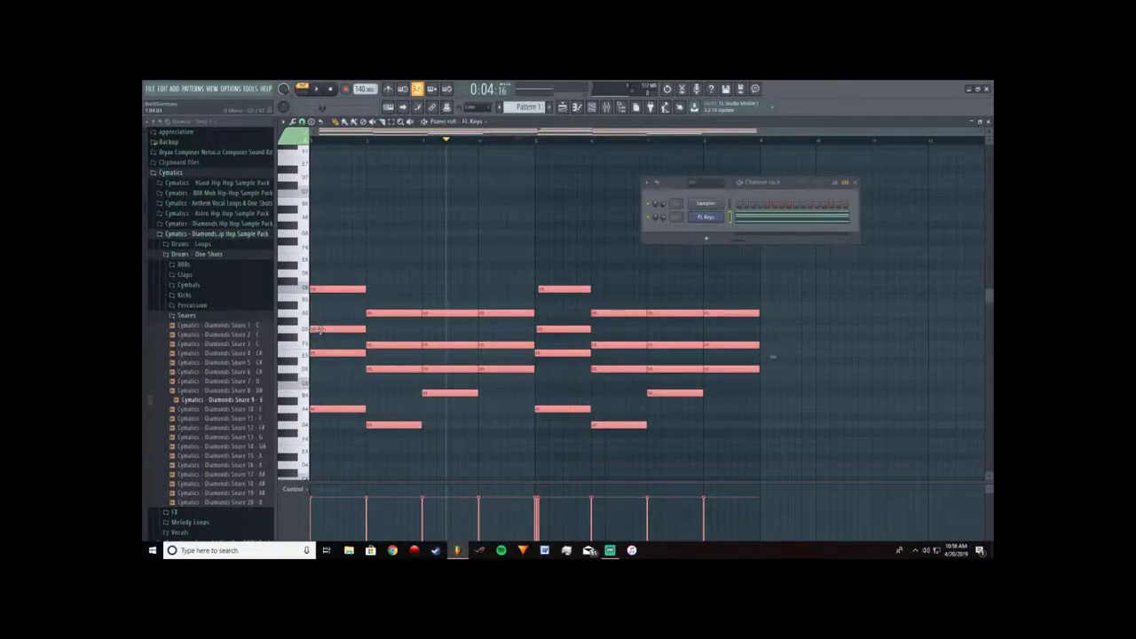
pyautogui.hotkey('ctrl', 'Up')
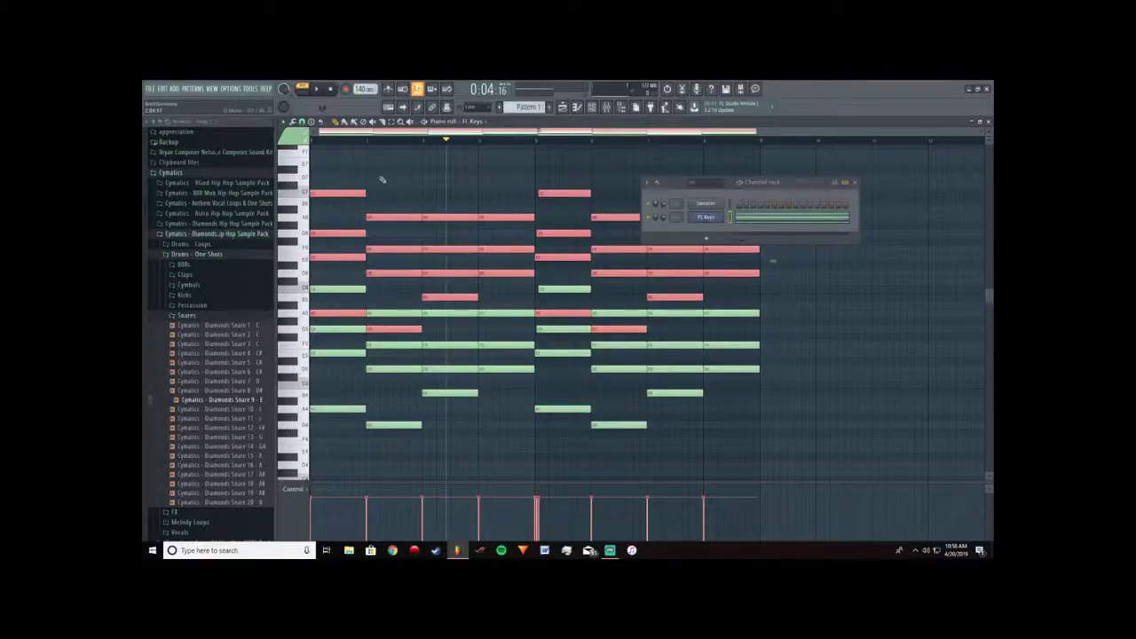
# Step: Arpeggiate the higher-octave copy with the Flip pattern and play the result from near the end of bar four
pyautogui.hotkey('alt', 'a')
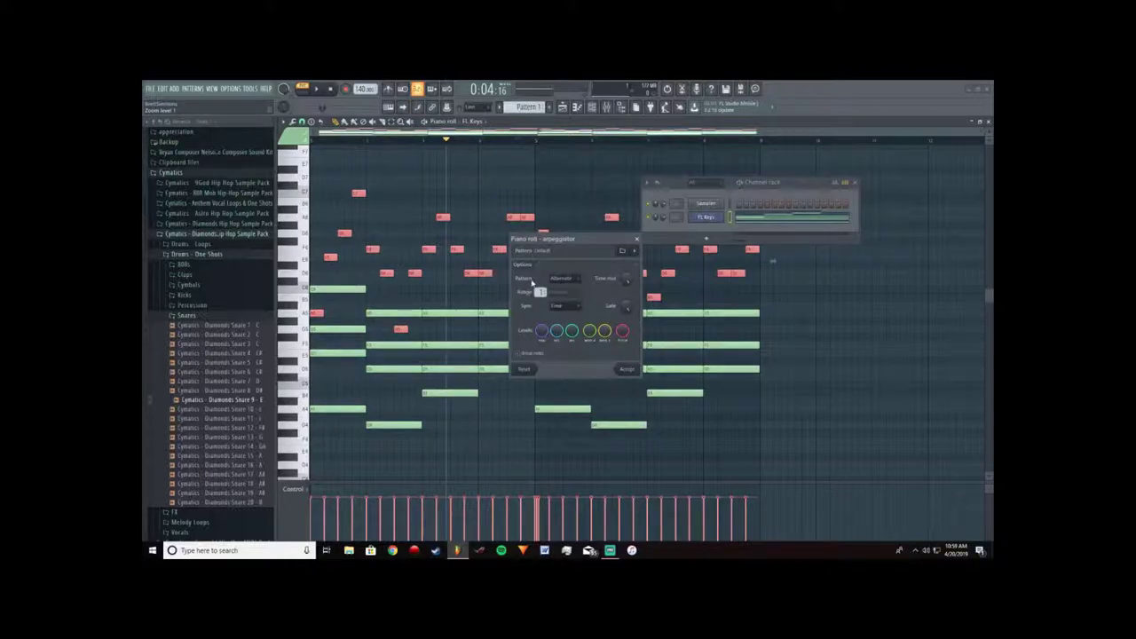
pyautogui.click(566, 298)
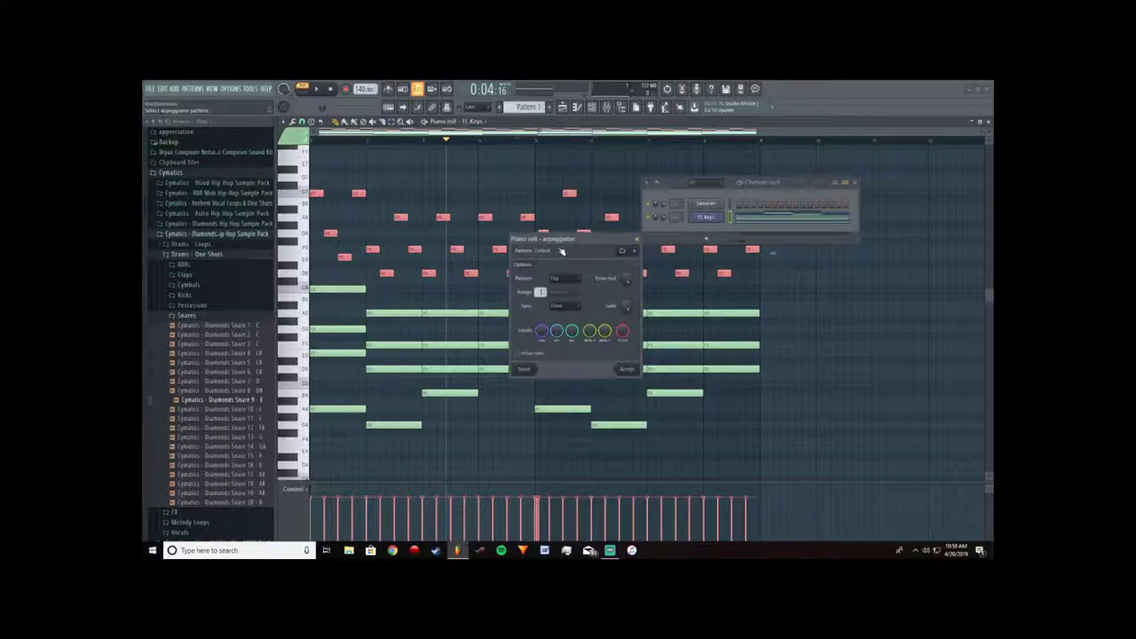
pyautogui.press('space')
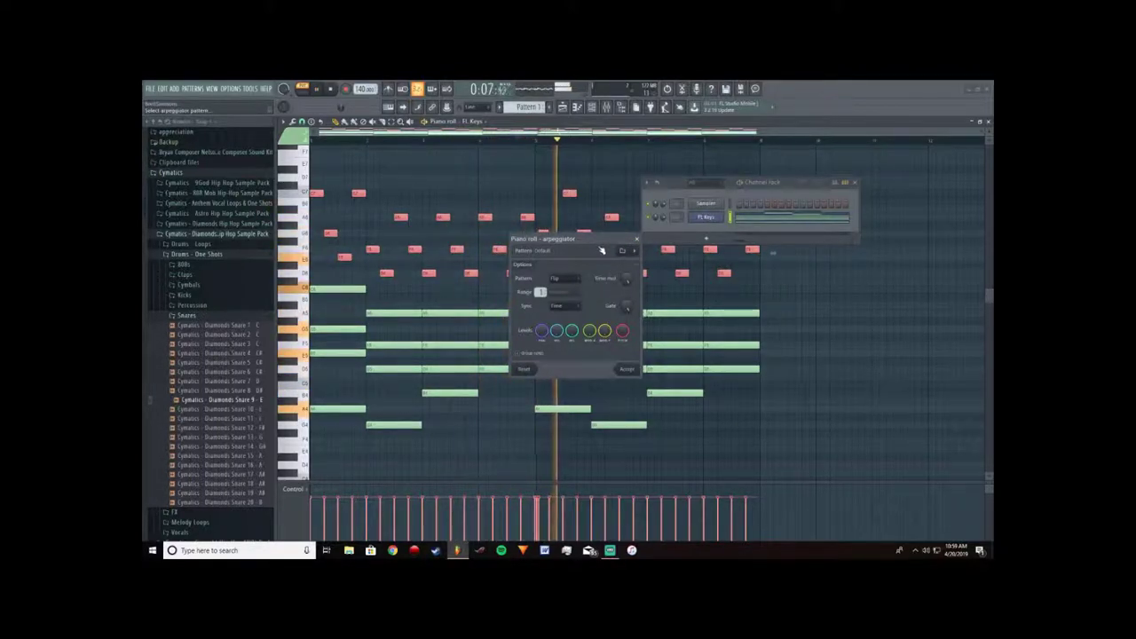
pyautogui.moveTo(593, 240); pyautogui.dragTo(603, 355)
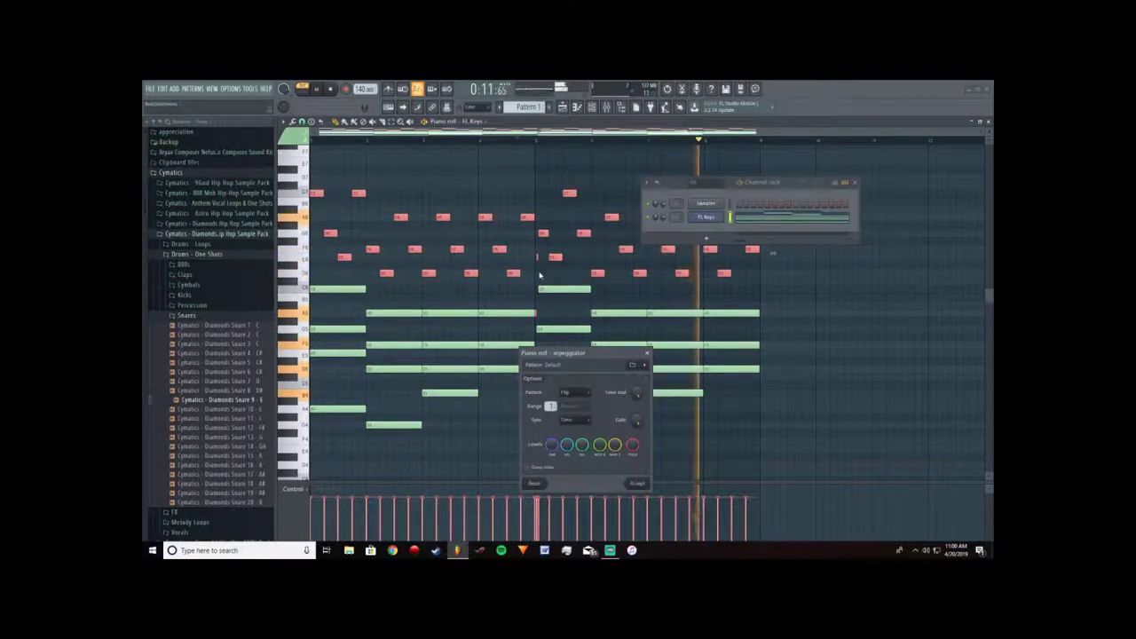
pyautogui.click(637, 485)
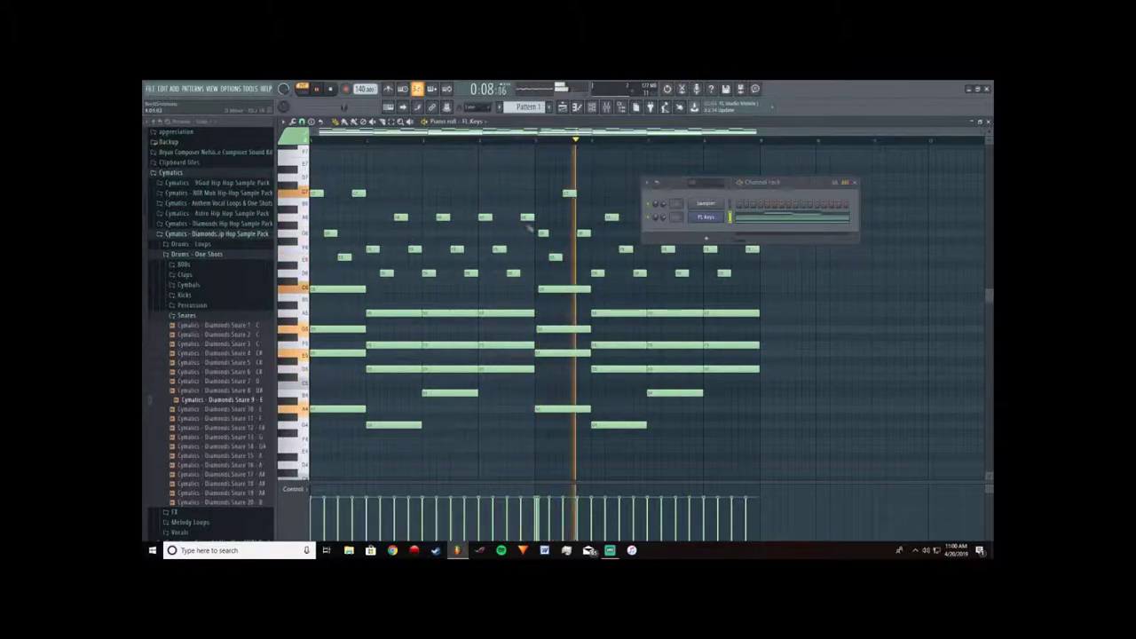
pyautogui.click(518, 140)
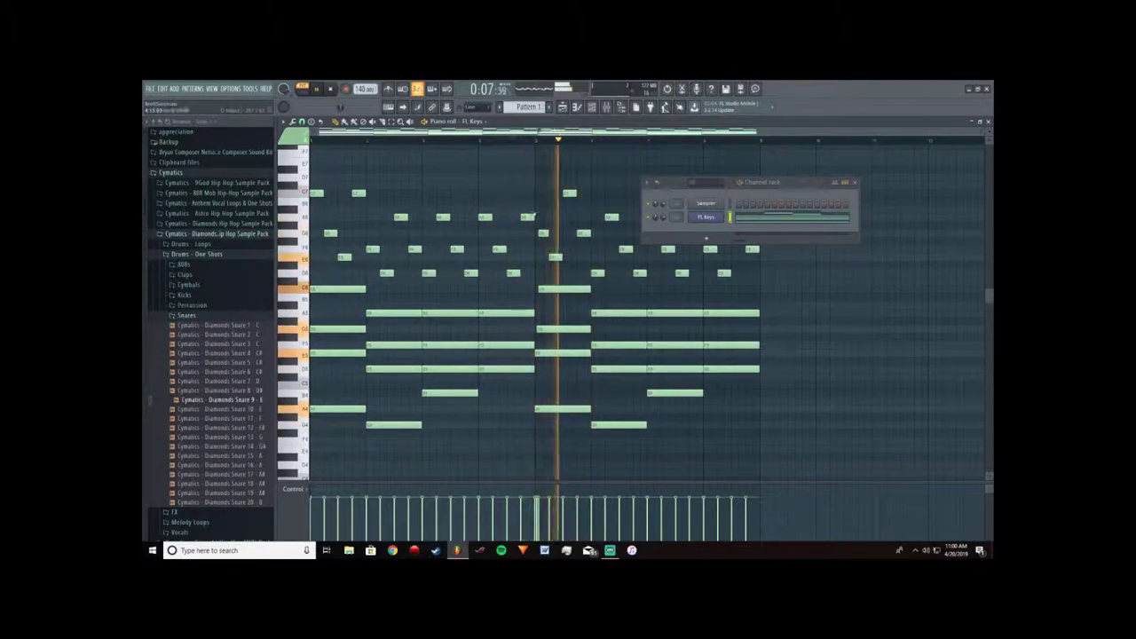
pyautogui.scroll(2, 547, 262)
pyautogui.scroll(2, 546, 262)
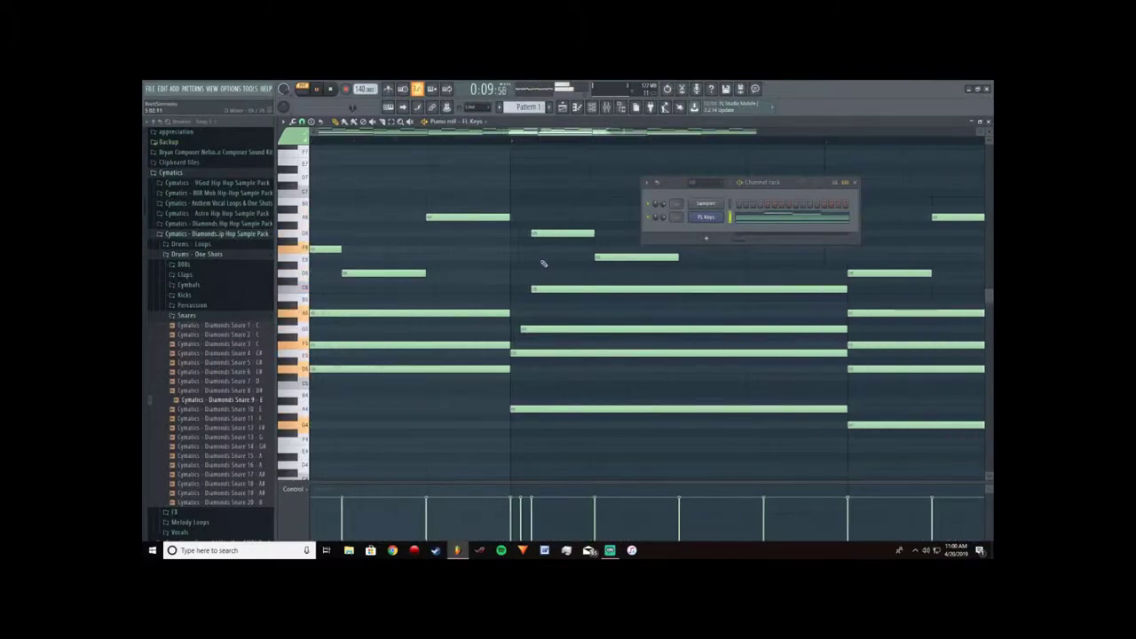
pyautogui.scroll(-3, 543, 262)
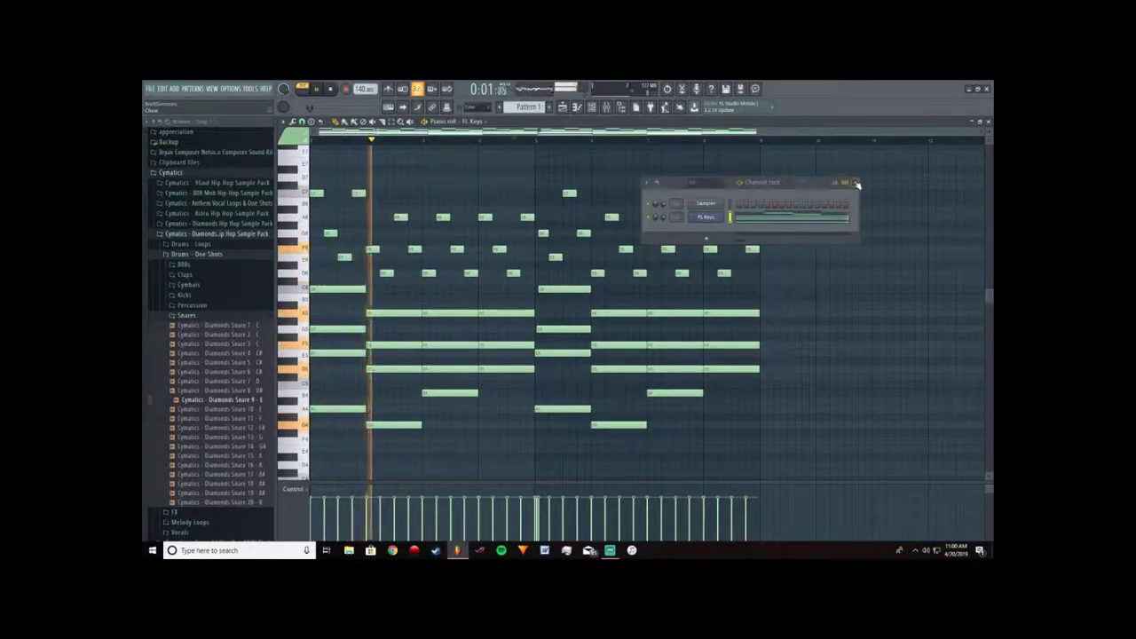
pyautogui.click(708, 239)
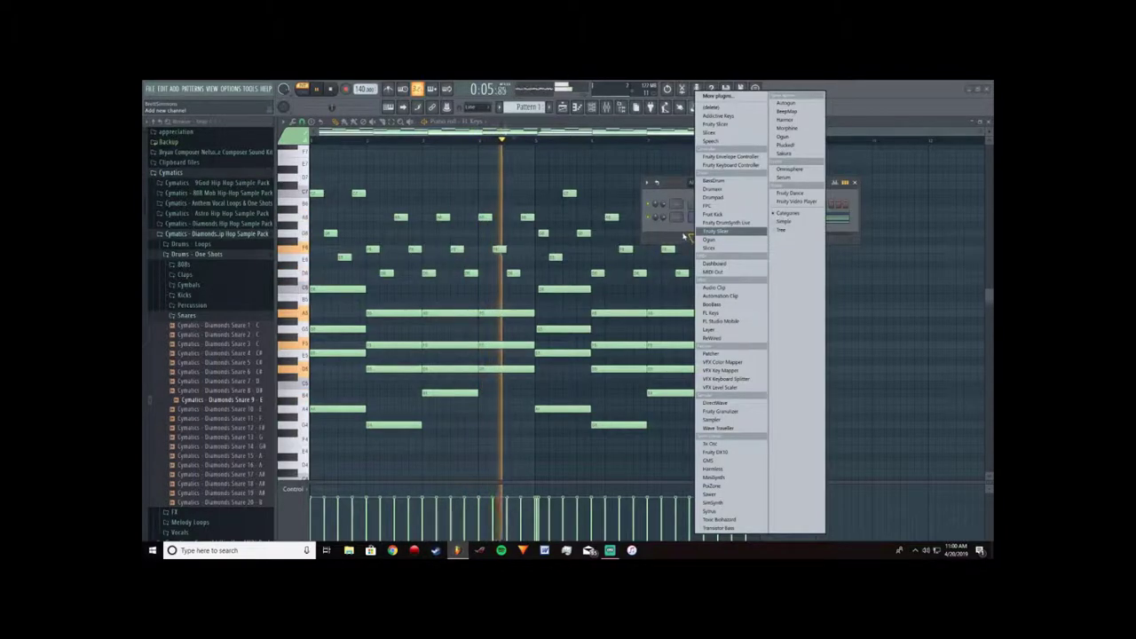
pyautogui.click(686, 236)
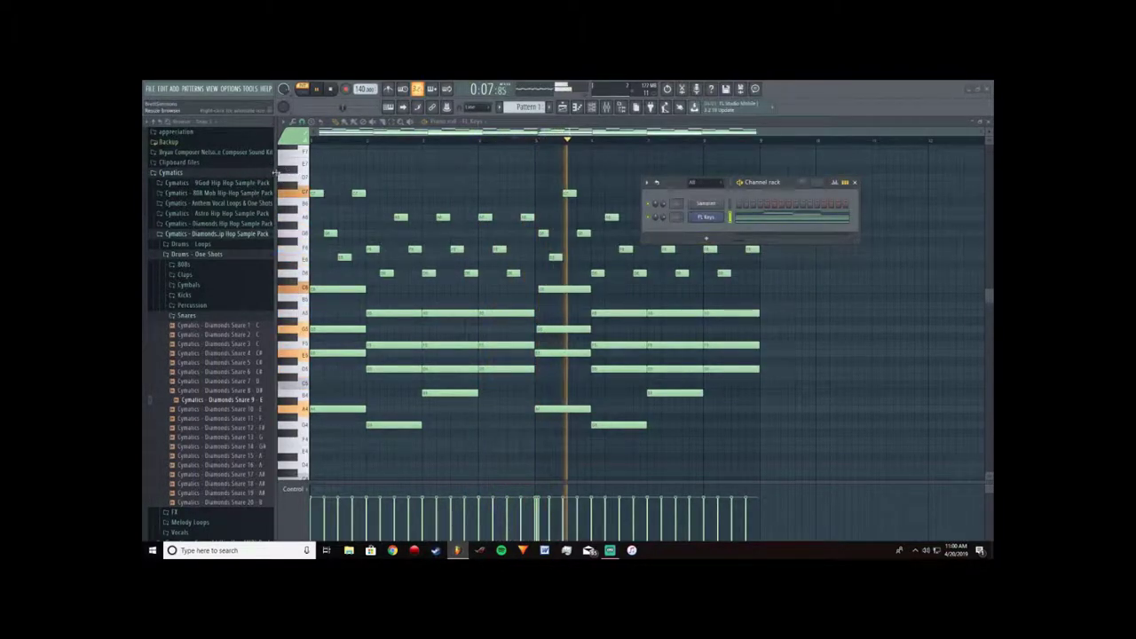
# Step: Select the arpeggiated upper notes and add an Omnisphere channel for them with the Toy Celeste for Small Birds patch
pyautogui.moveTo(275, 173); pyautogui.dragTo(273, 277)
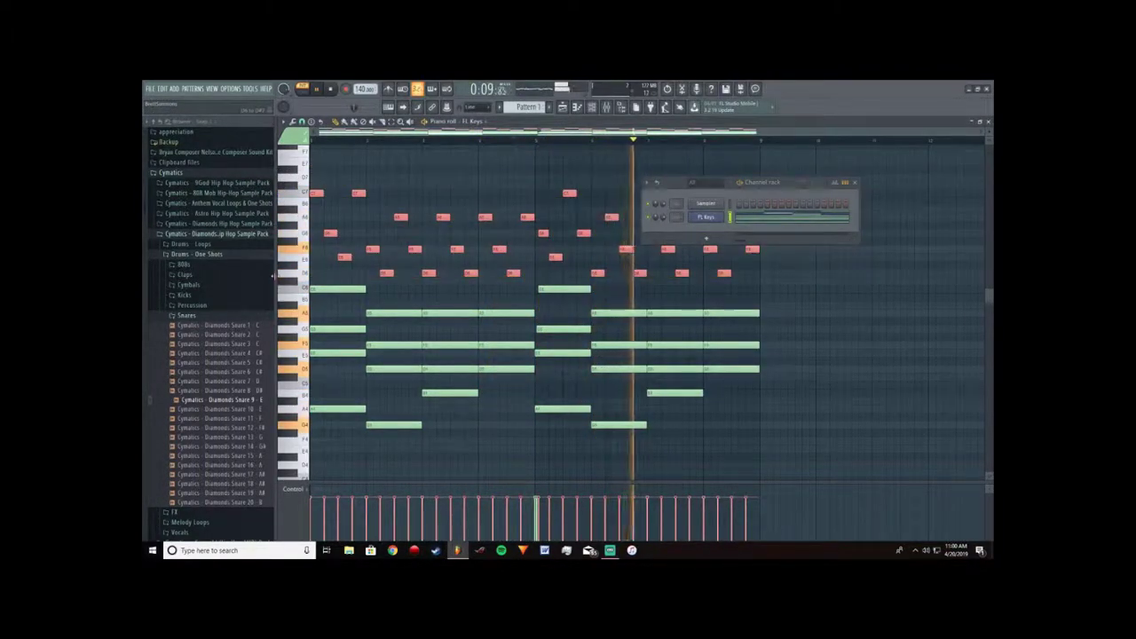
pyautogui.click(706, 238)
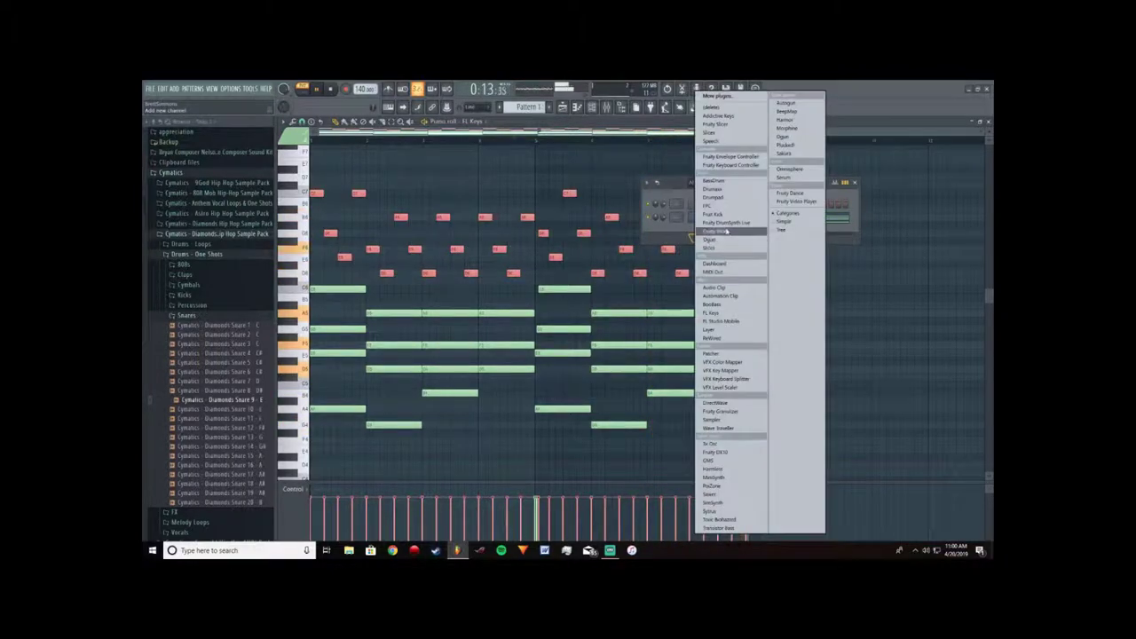
pyautogui.click(779, 170)
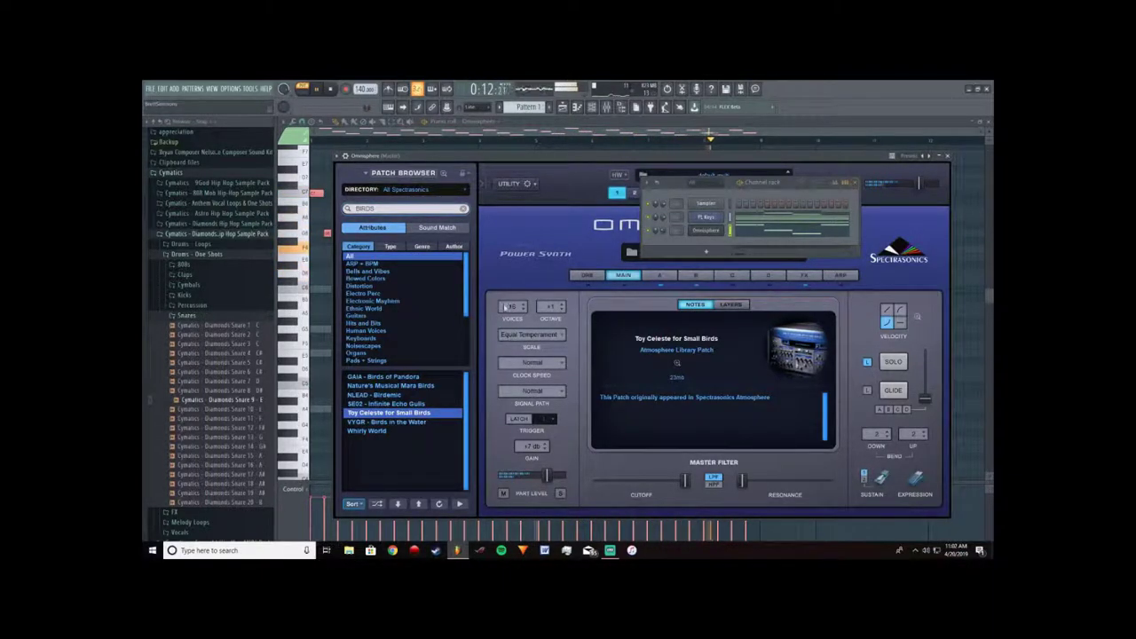
pyautogui.click(858, 183)
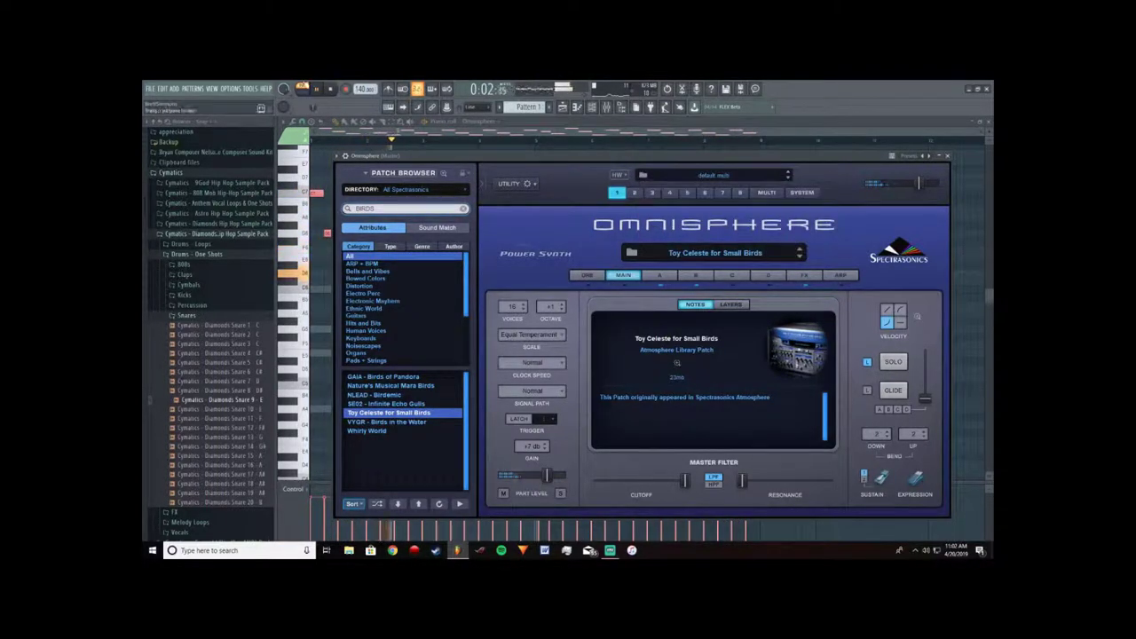
pyautogui.click(948, 156)
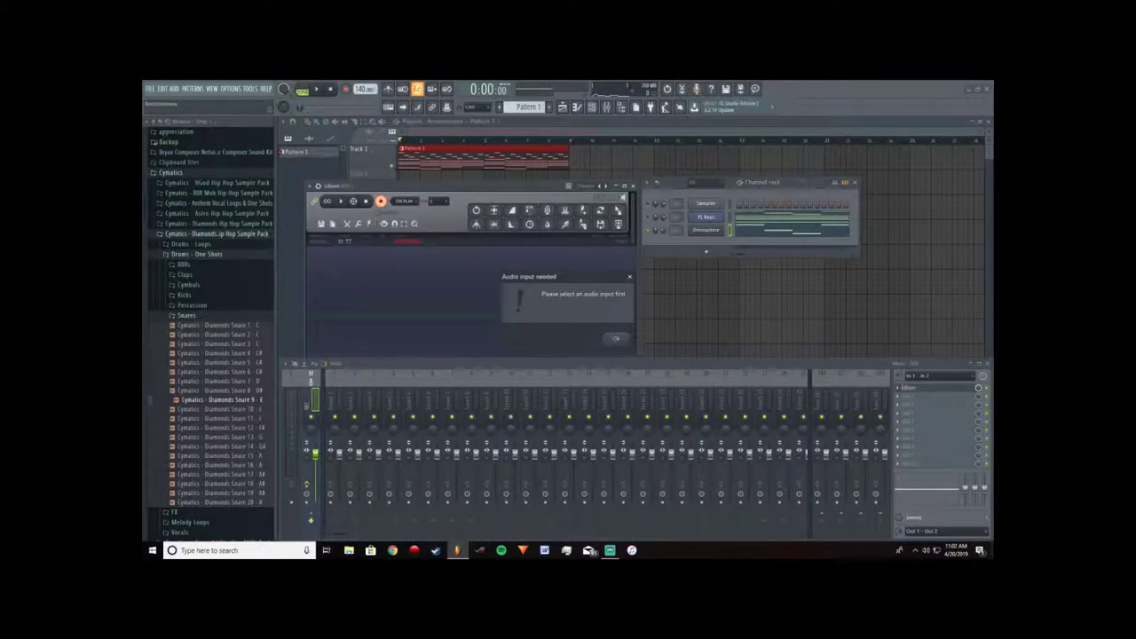
# Step: Record the song's playback into Edison with the mixer input set to In 1 - In 2, and place the recording on playlist Track 2
pyautogui.click(619, 339)
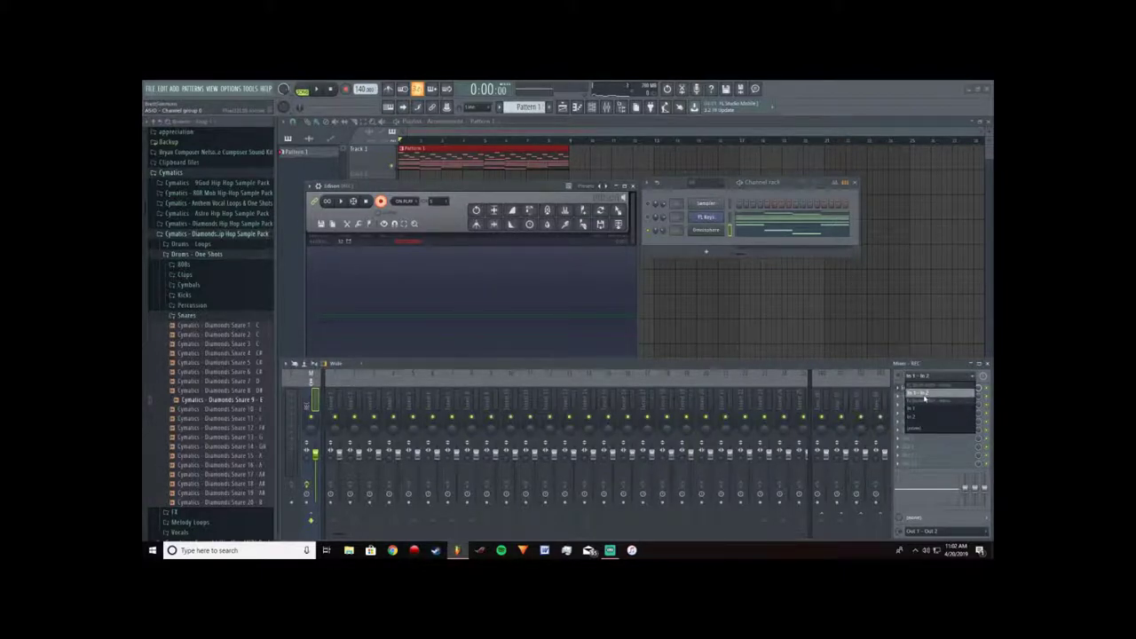
pyautogui.click(926, 399)
pyautogui.moveTo(441, 190); pyautogui.dragTo(474, 233)
pyautogui.press('space')
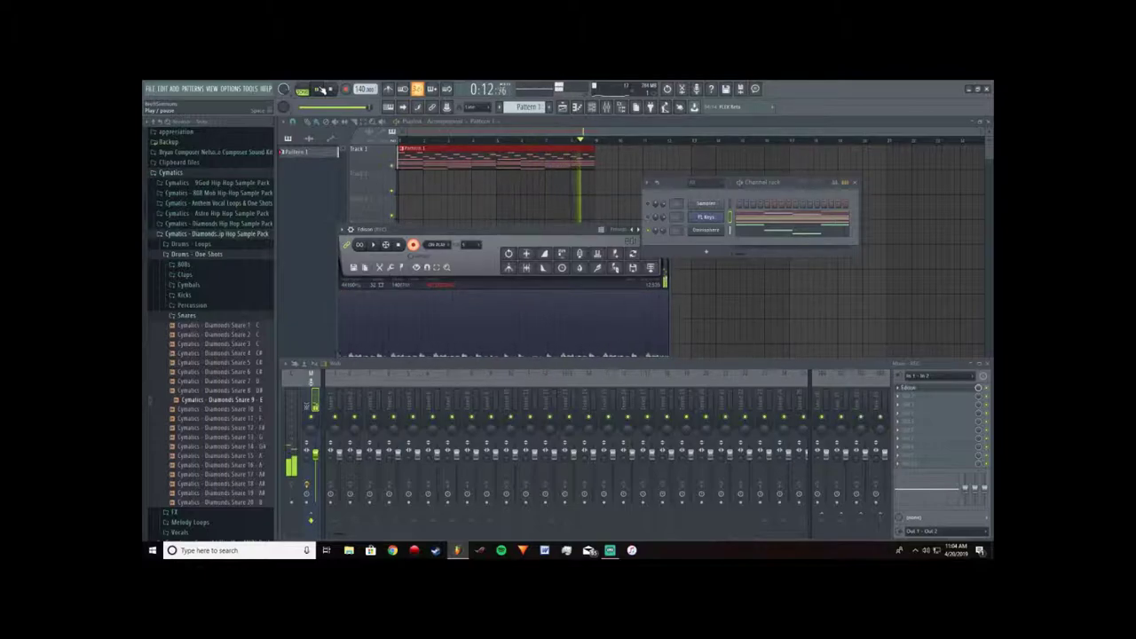
pyautogui.click(321, 90)
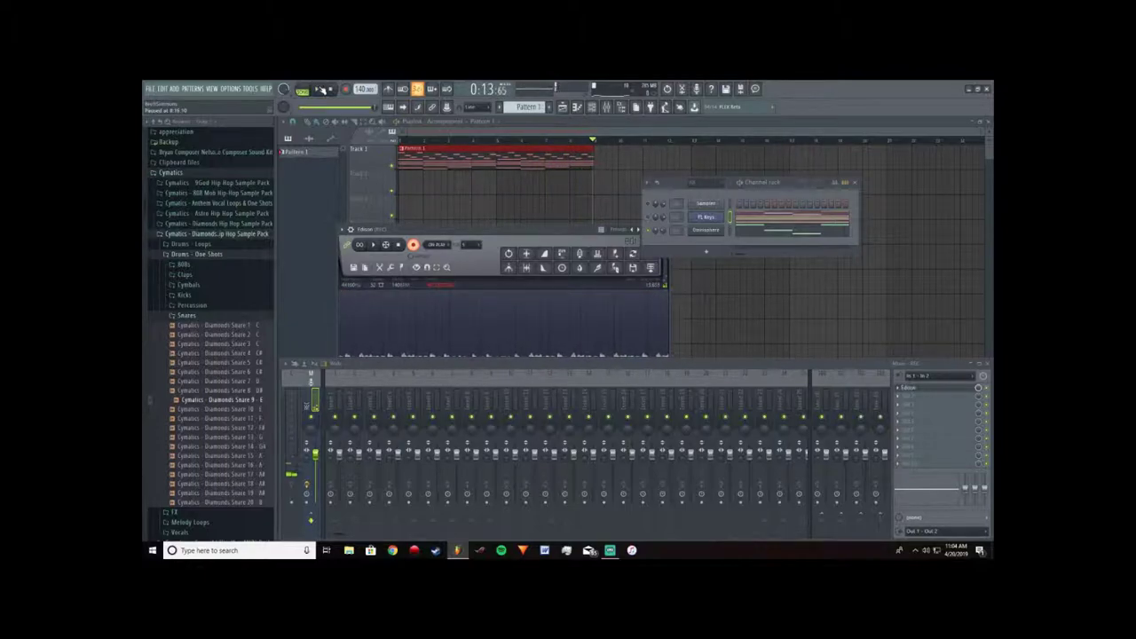
pyautogui.click(331, 90)
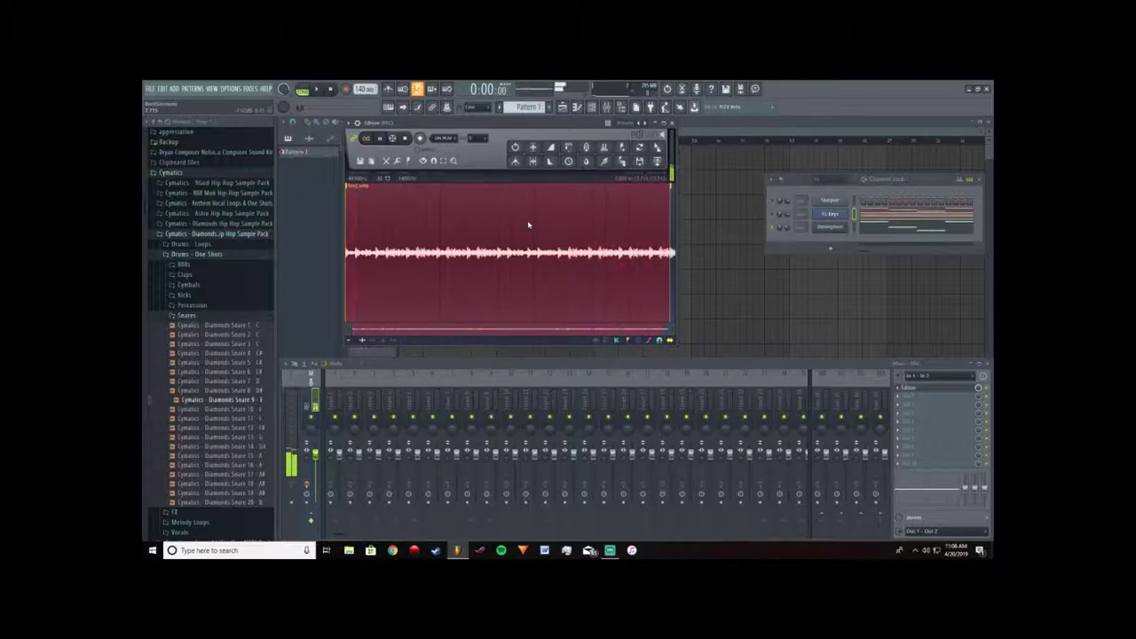
pyautogui.moveTo(655, 145); pyautogui.dragTo(433, 213)
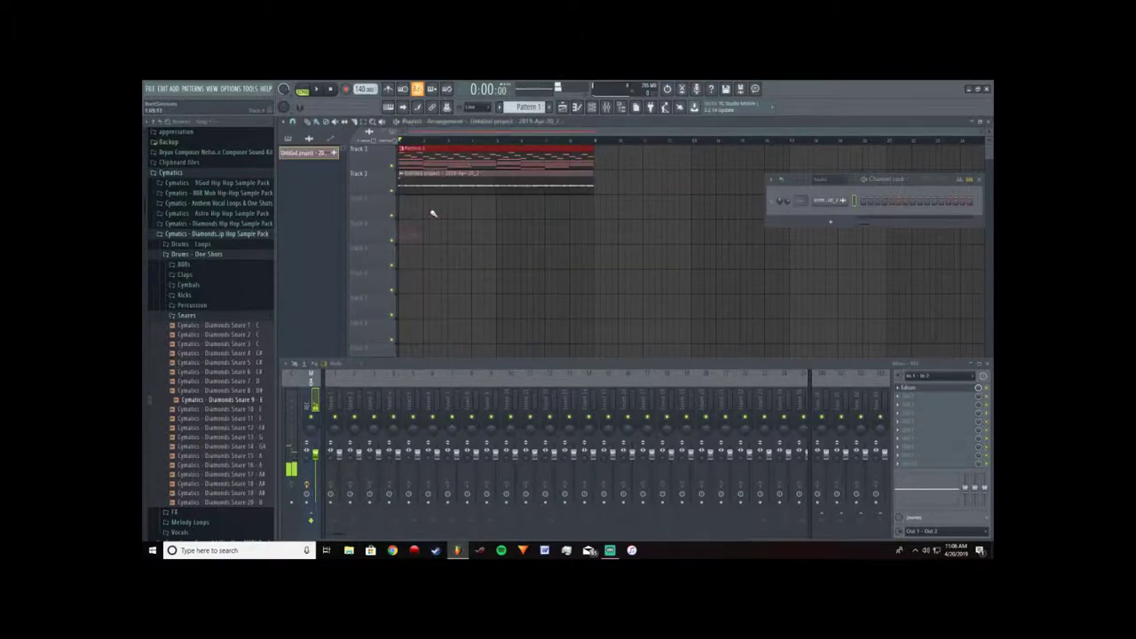
# Step: Add a Fruity Slicer channel and load the recorded audio clip's sample into it
pyautogui.click(830, 221)
pyautogui.click(772, 177)
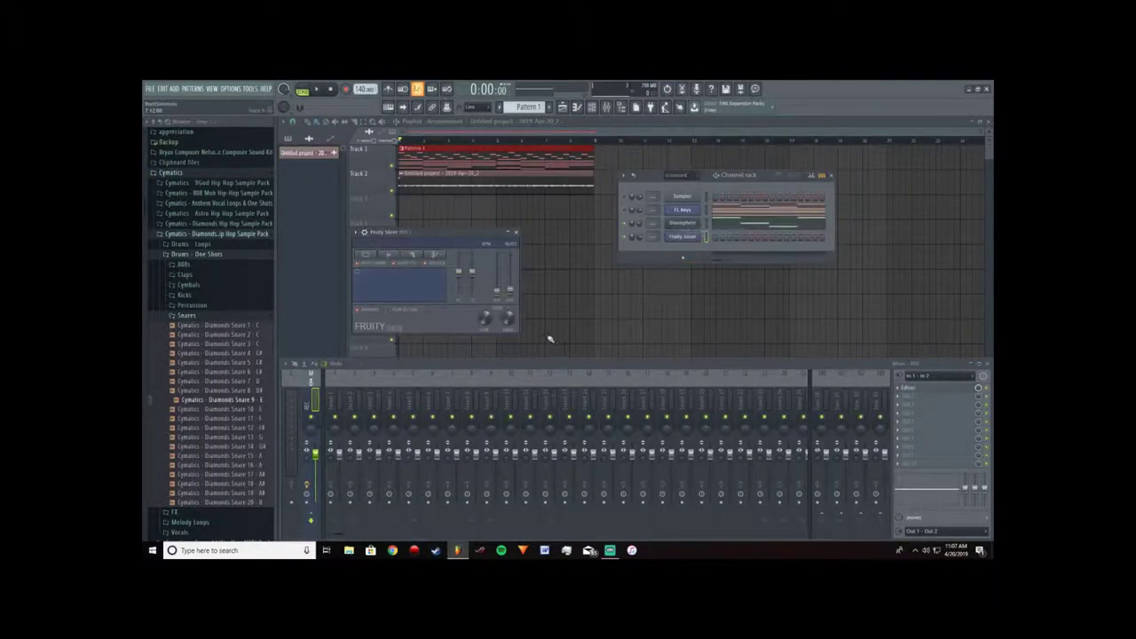
pyautogui.click(473, 181)
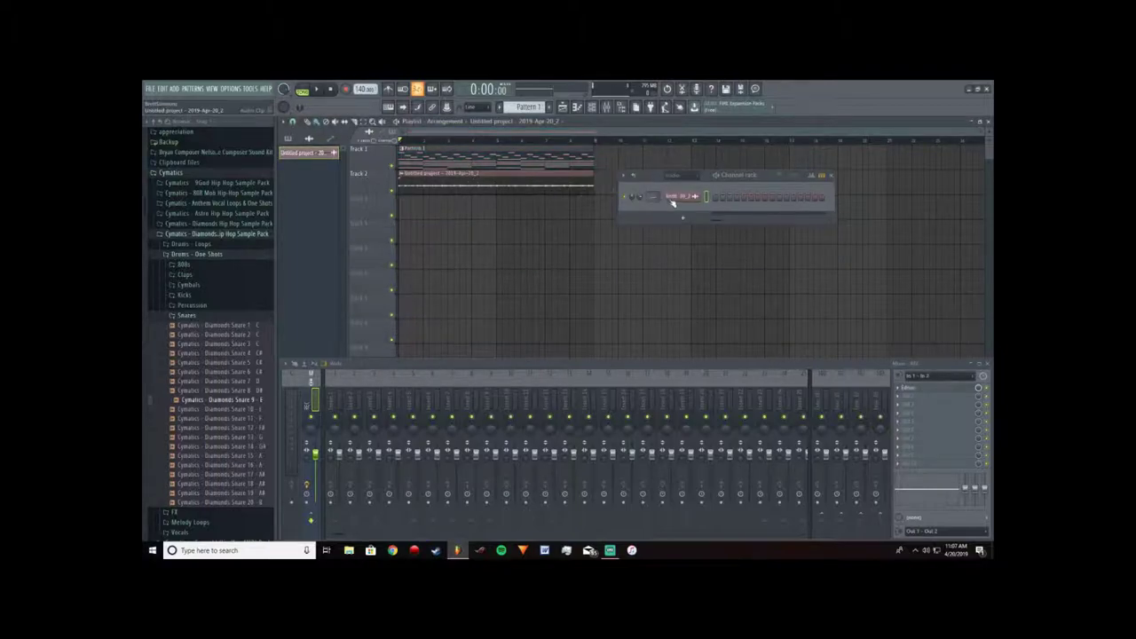
pyautogui.click(678, 197)
pyautogui.click(684, 219)
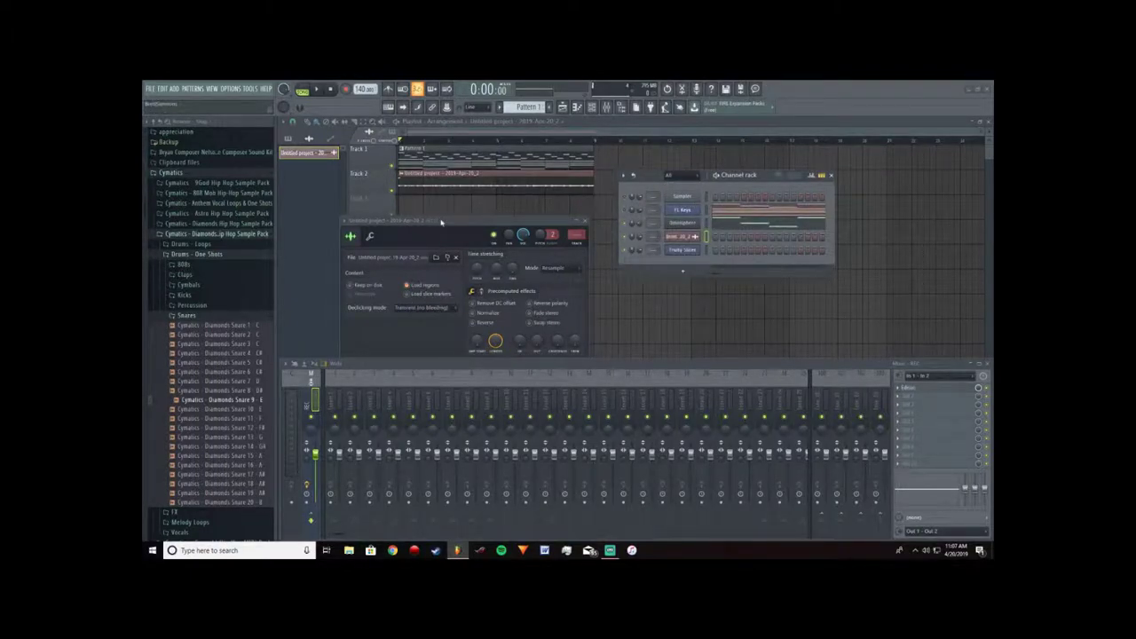
pyautogui.moveTo(441, 222); pyautogui.dragTo(429, 139)
pyautogui.moveTo(437, 293); pyautogui.dragTo(691, 253)
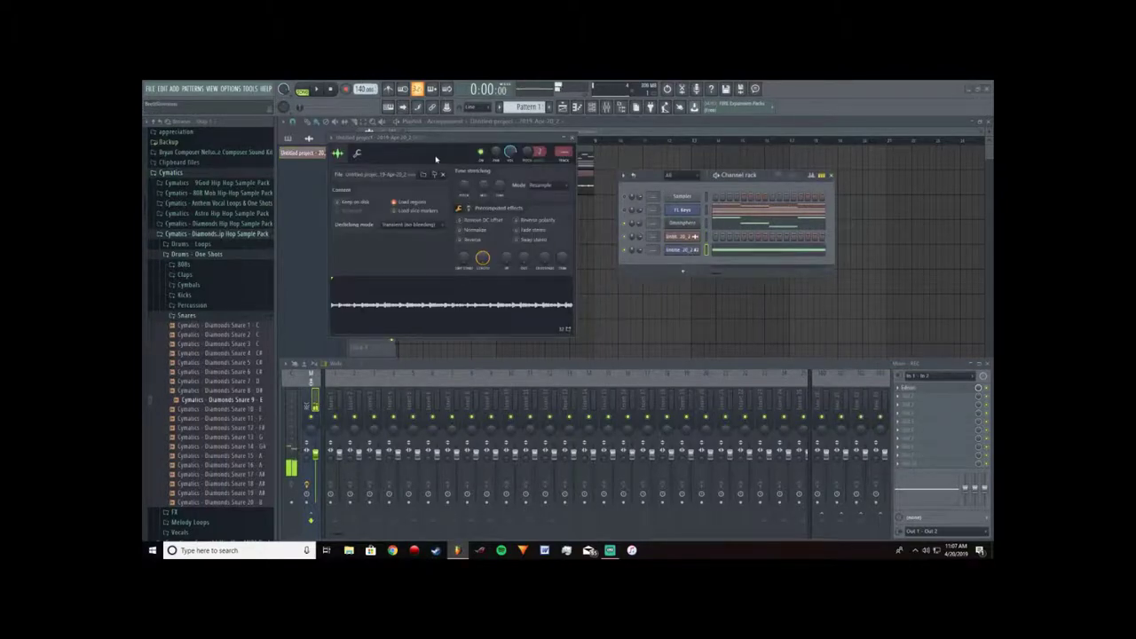
# Step: Slice the recording in the MELODY SLICE channel by beat and play the sliced pattern
pyautogui.click(454, 180)
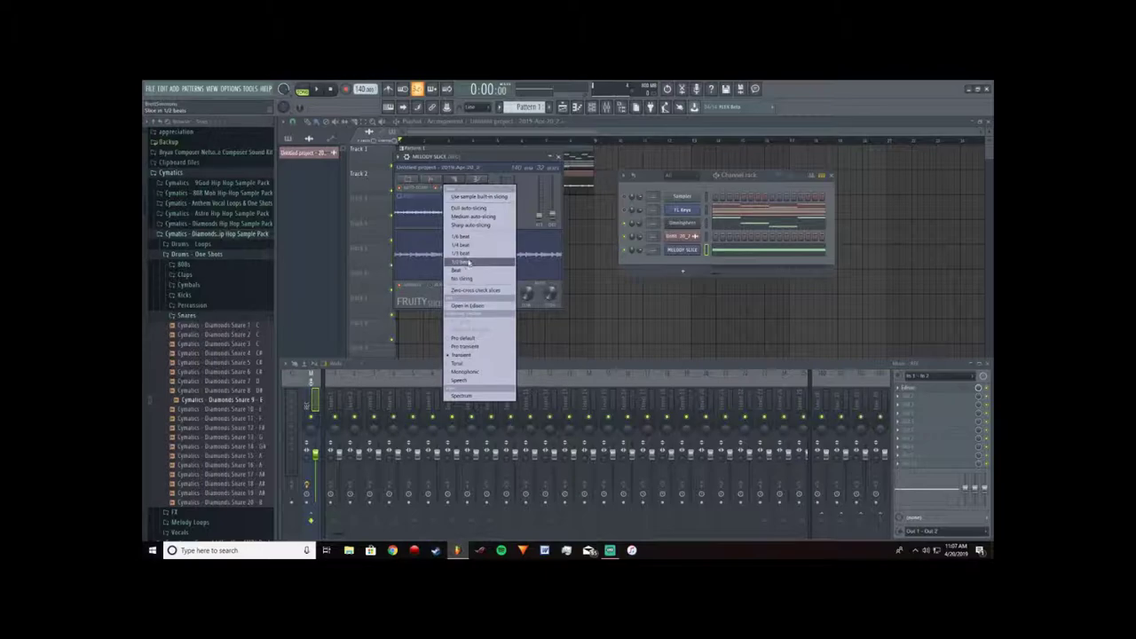
pyautogui.click(468, 278)
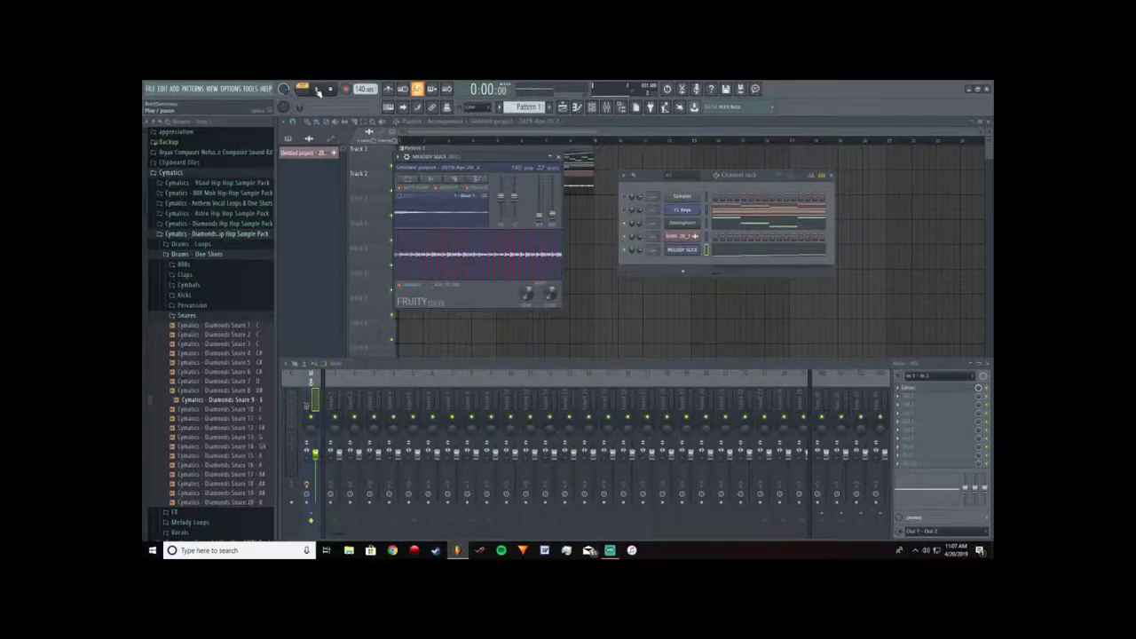
pyautogui.click(318, 90)
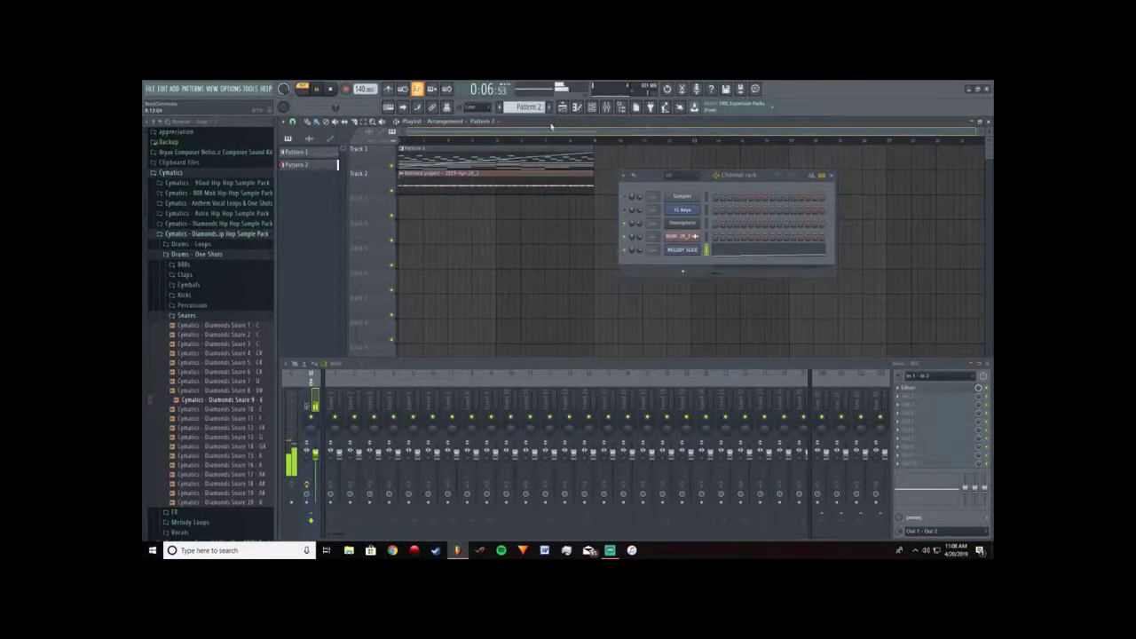
# Step: Play Pattern 2 and adjust the attack of the MELODY SLICE slicer, trying the maximum before lowering it partway
pyautogui.click(684, 250)
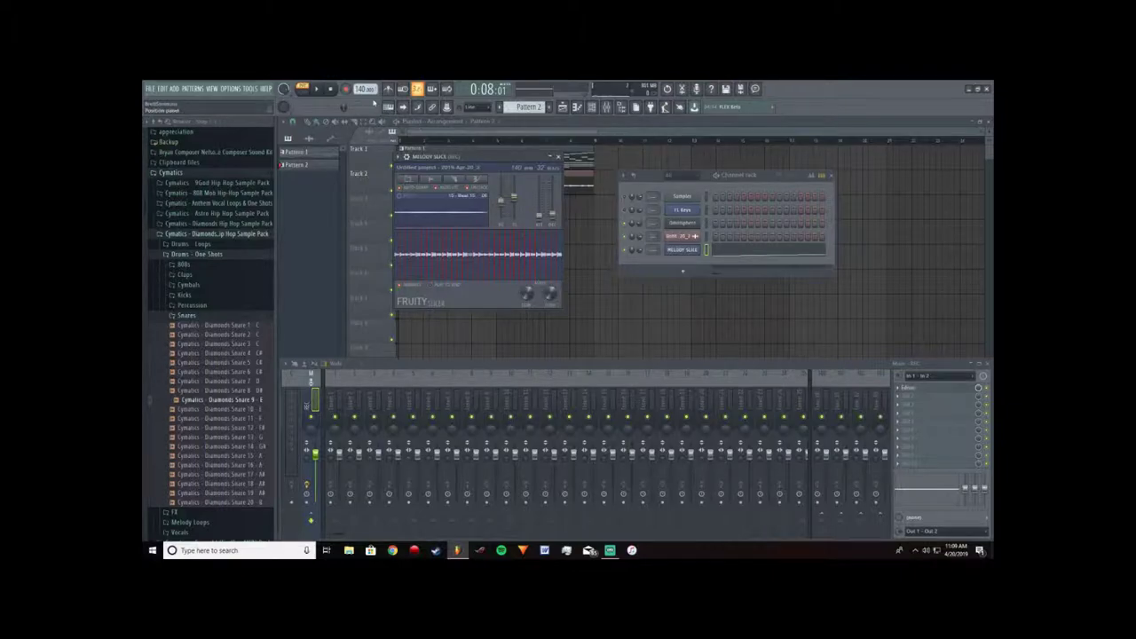
pyautogui.click(322, 89)
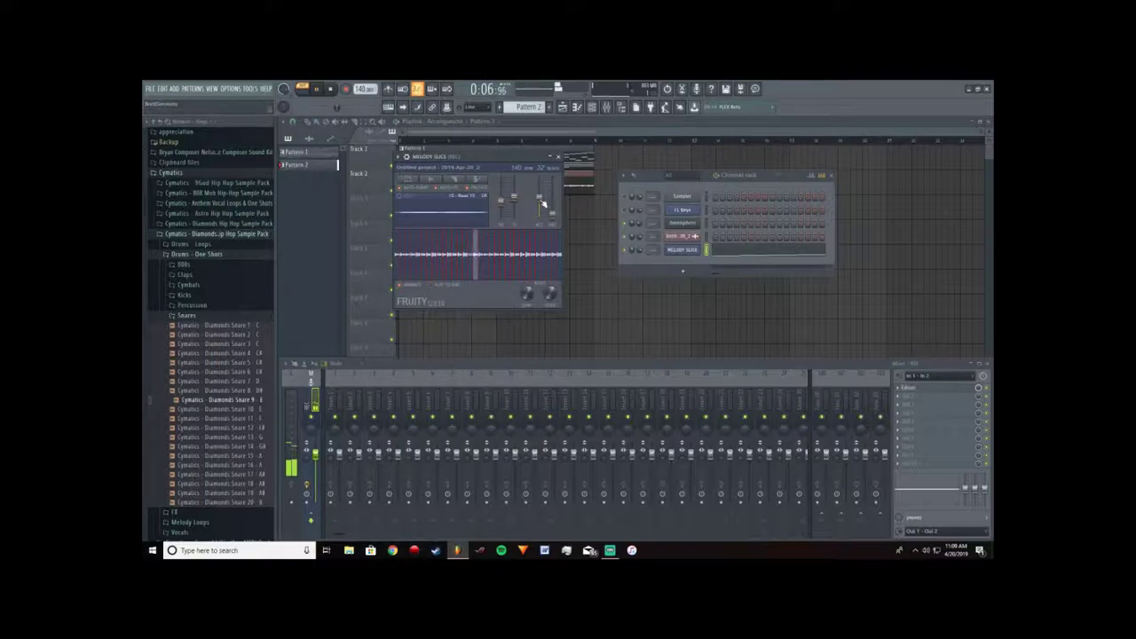
pyautogui.moveTo(541, 197); pyautogui.dragTo(543, 180)
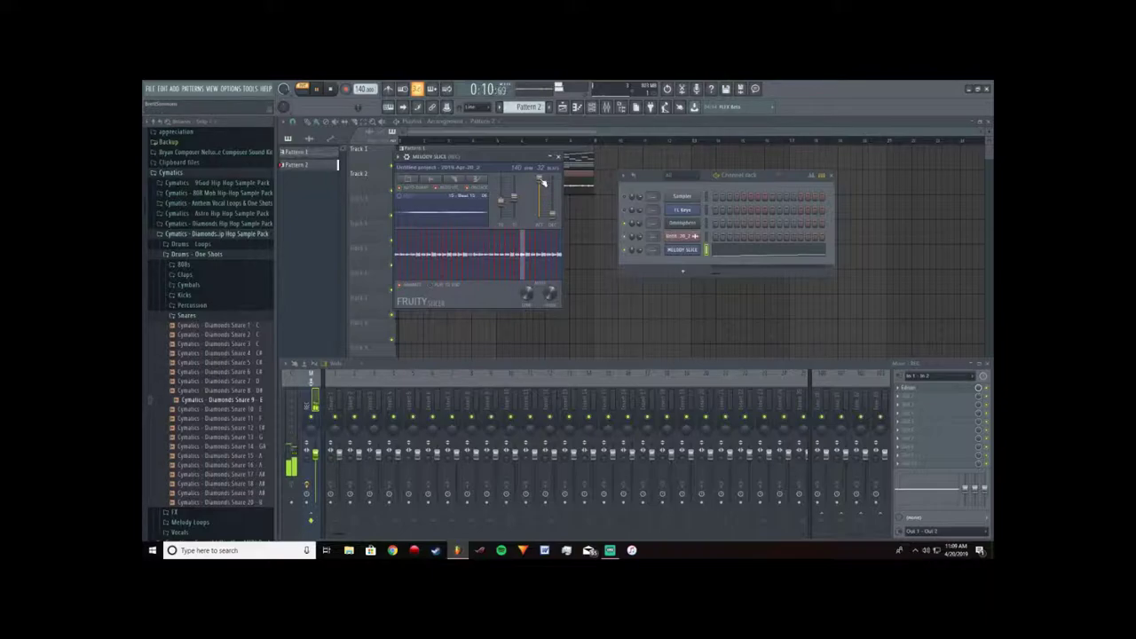
pyautogui.moveTo(543, 182); pyautogui.dragTo(541, 207)
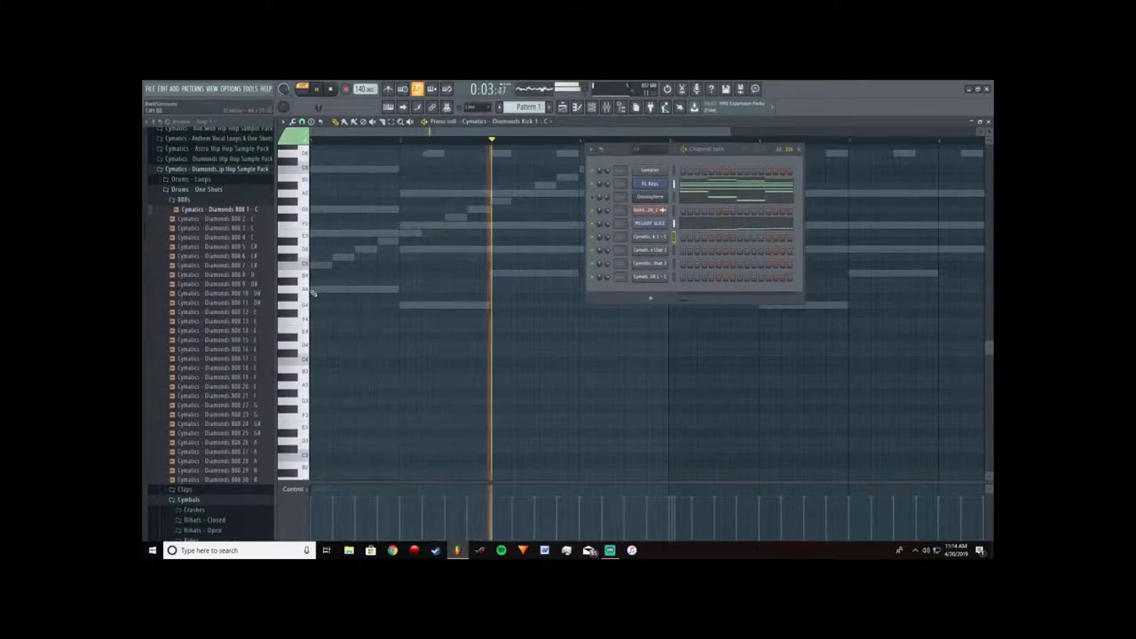
# Step: Place Diamonds Kick 1 notes on D5 at the start of bars one to four and select those four bars for looping
pyautogui.scroll(2, 318, 213)
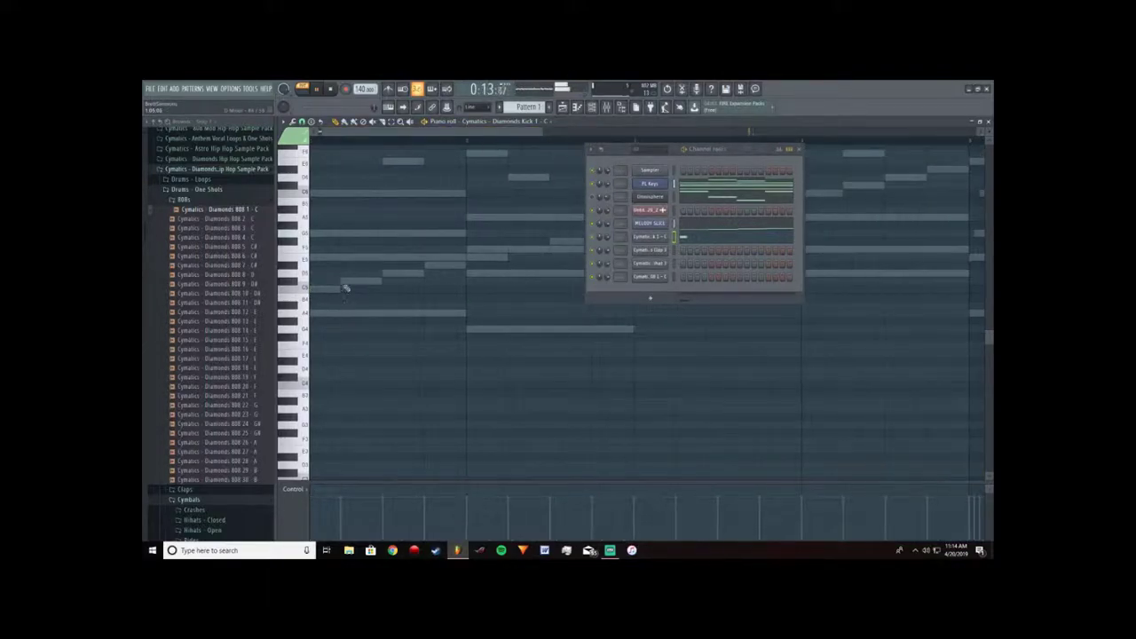
pyautogui.moveTo(621, 164); pyautogui.dragTo(612, 399)
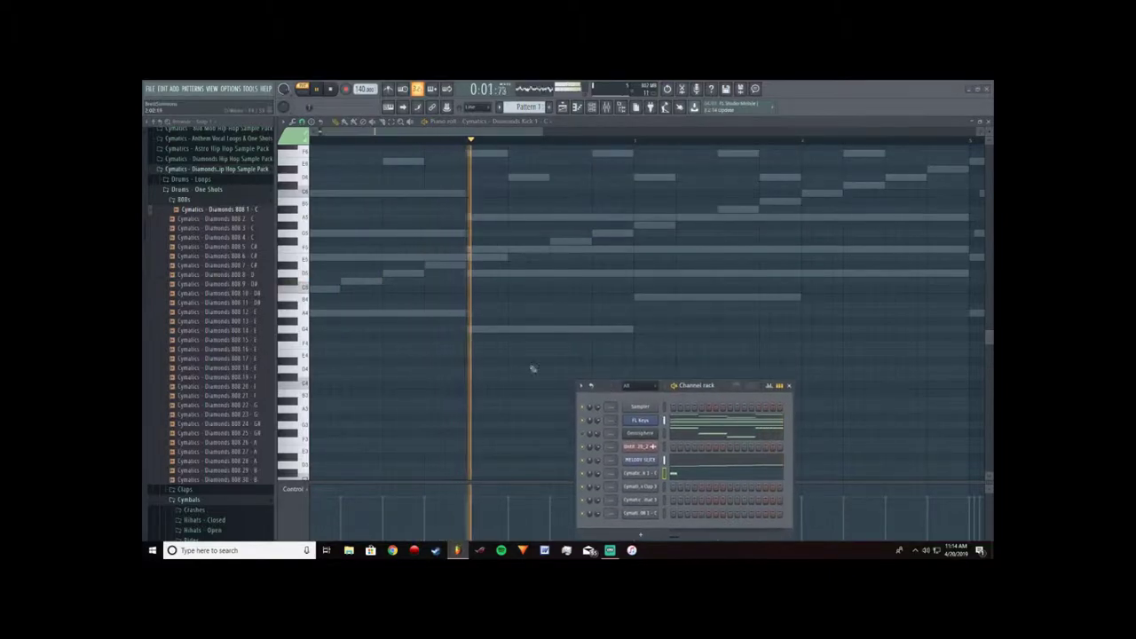
pyautogui.click(482, 288)
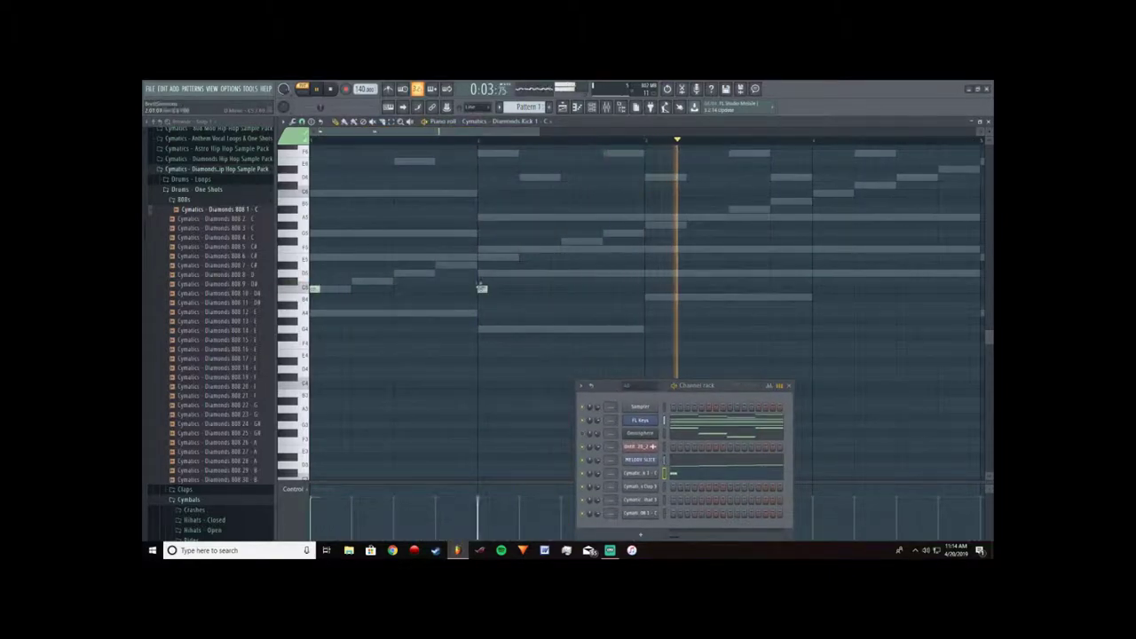
pyautogui.moveTo(311, 291); pyautogui.dragTo(312, 274)
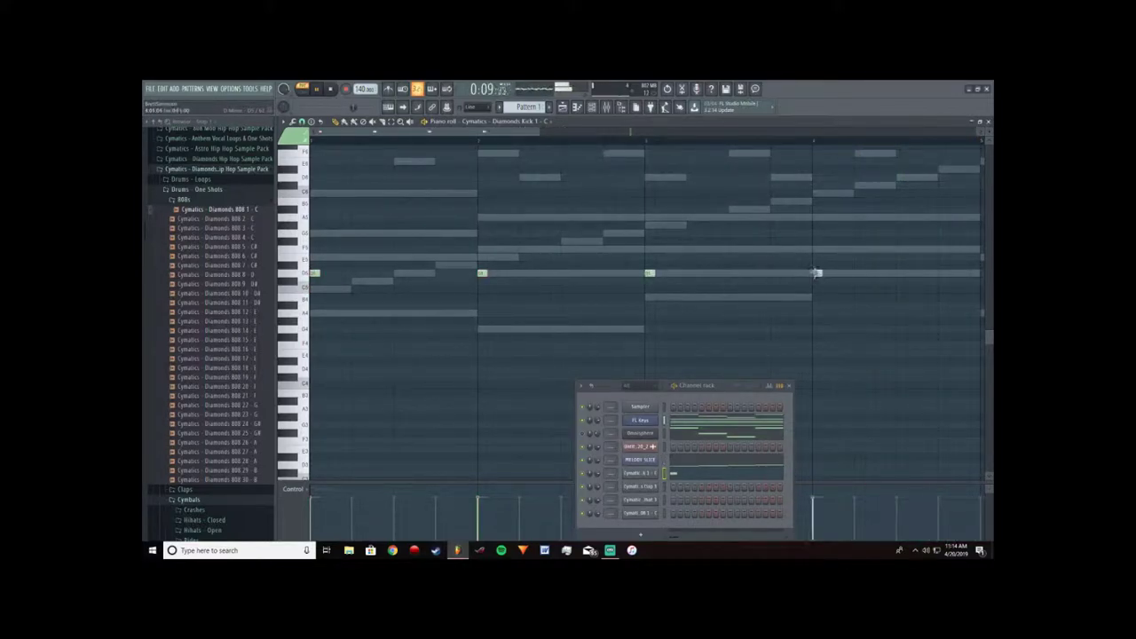
pyautogui.moveTo(313, 140); pyautogui.dragTo(982, 165)
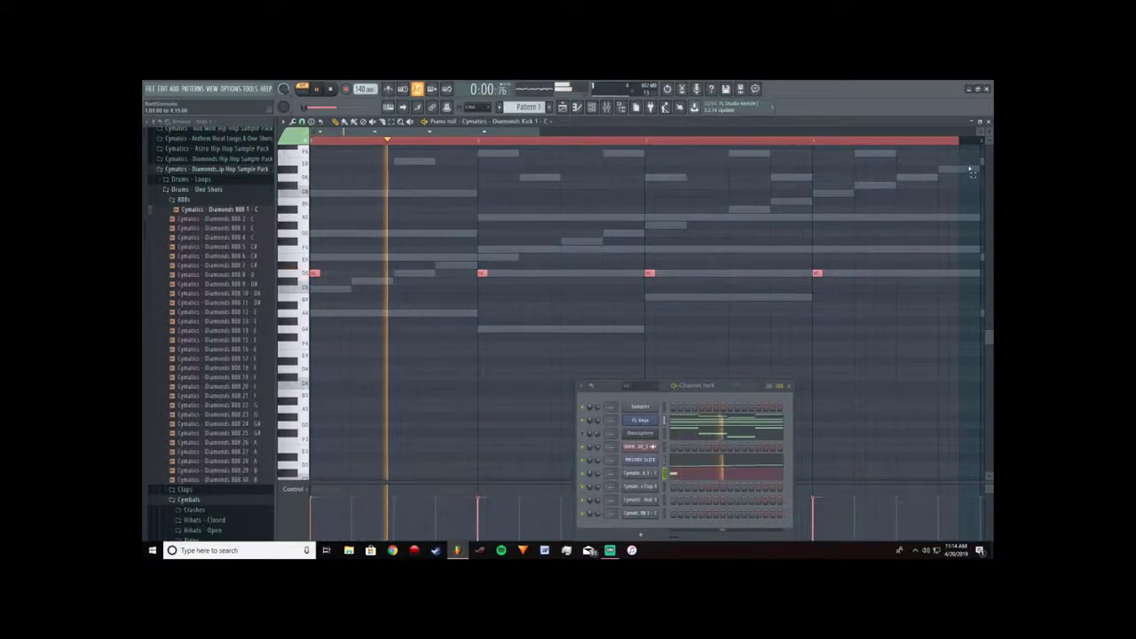
# Step: Add one extra kick in bar four, positioned halfway between the second and third beats
pyautogui.click(711, 273)
pyautogui.rightClick(713, 274)
pyautogui.click(870, 273)
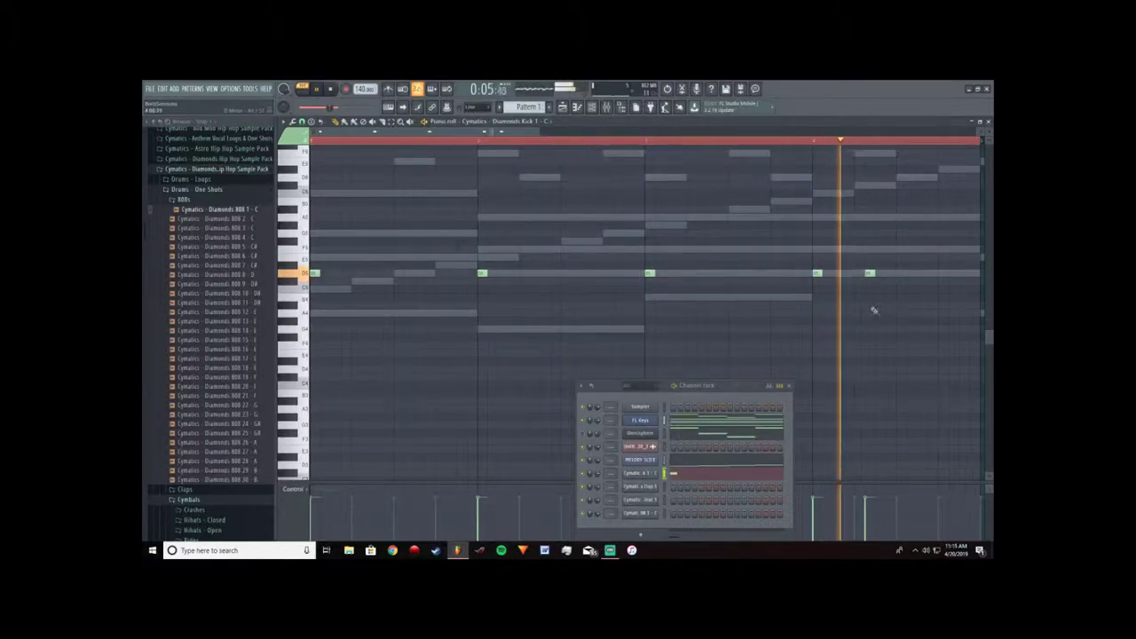
pyautogui.moveTo(870, 273); pyautogui.dragTo(881, 273)
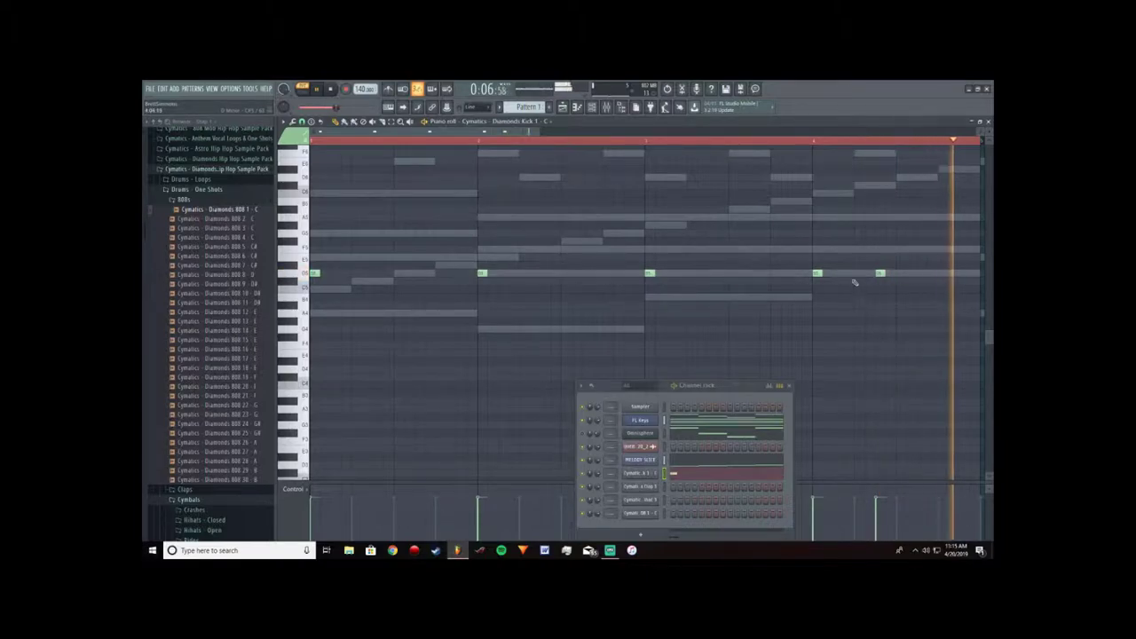
# Step: Place Diamonds clap notes on C#5 at beat three of bars one to four, plus an extra clap halfway through beat four of bar four
pyautogui.rightClick(652, 488)
pyautogui.click(675, 432)
pyautogui.click(399, 281)
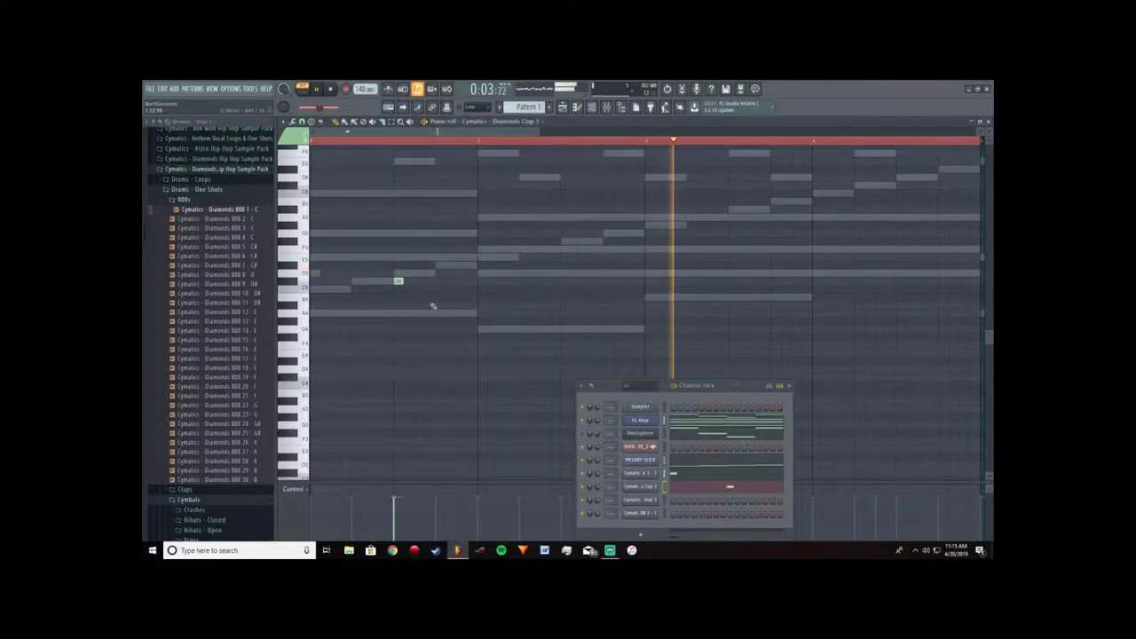
pyautogui.click(565, 281)
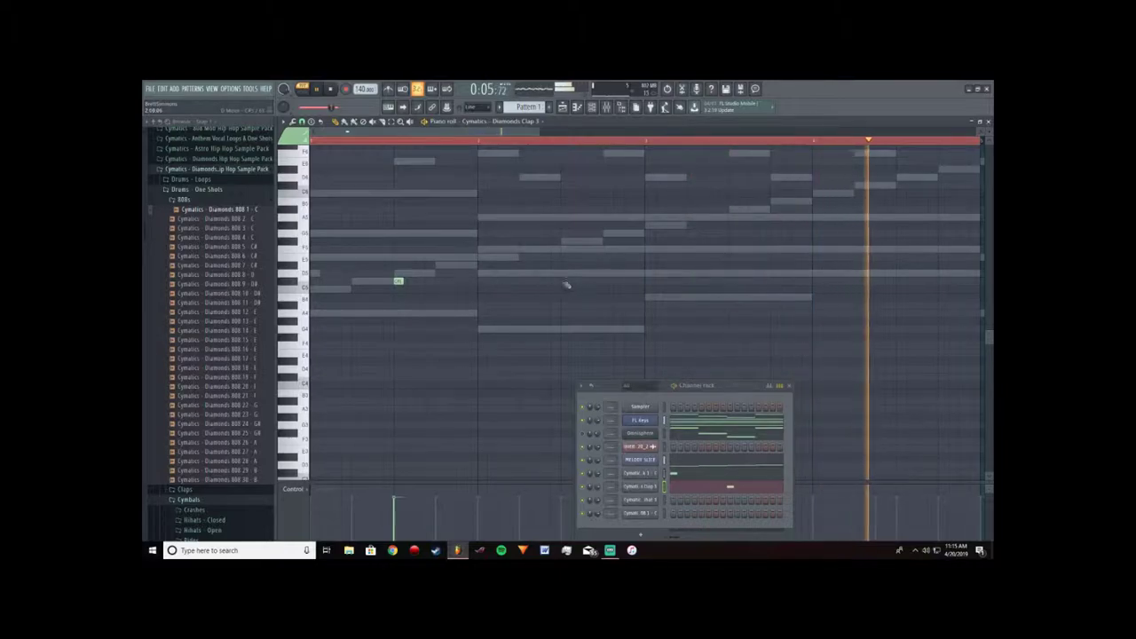
pyautogui.click(733, 282)
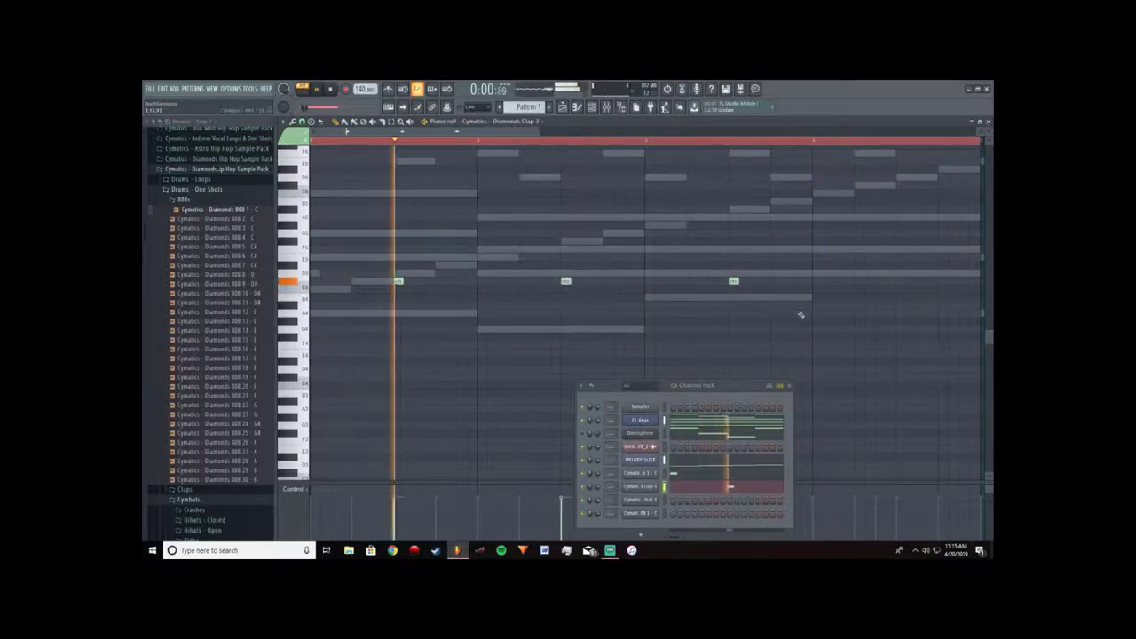
pyautogui.click(900, 282)
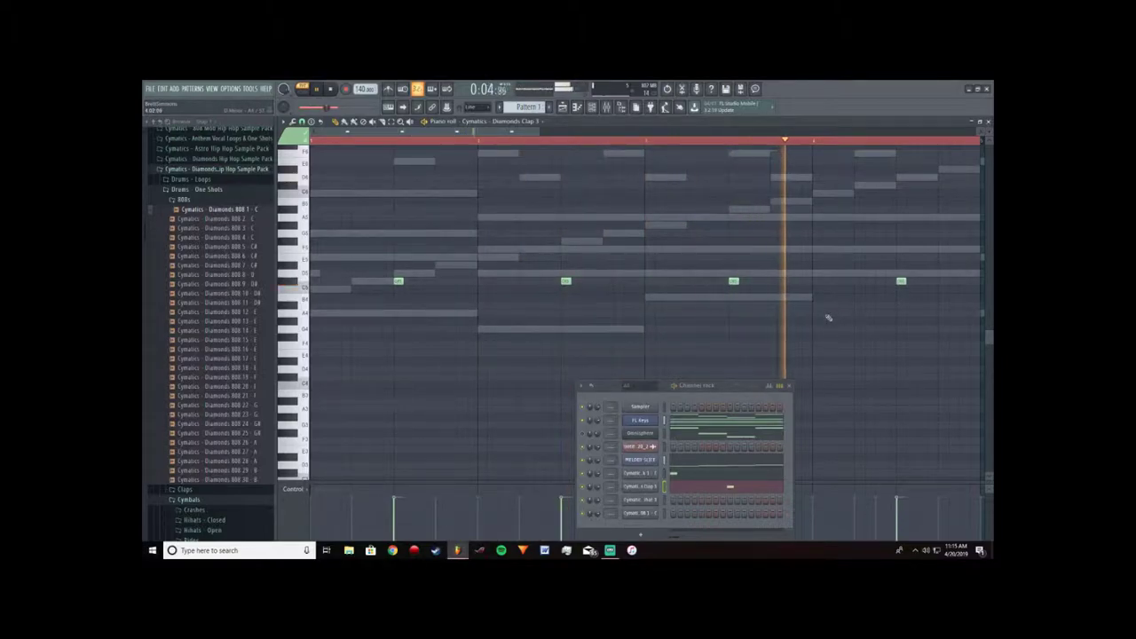
pyautogui.click(964, 282)
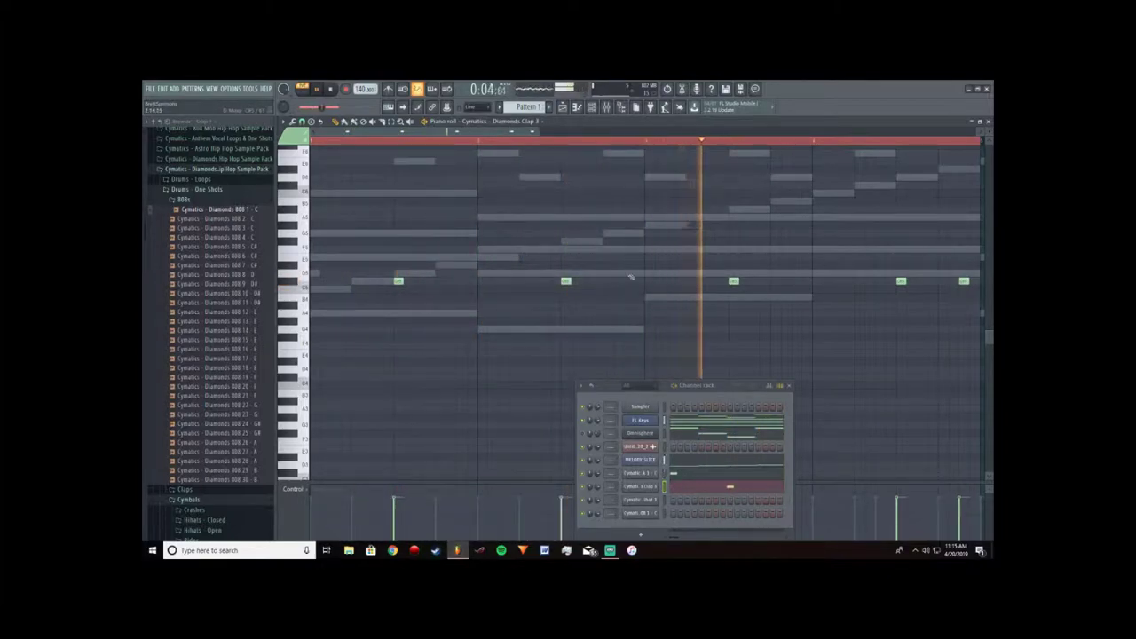
# Step: Fill the Diamonds Closed Hihat channel with a hit every 4 steps and open its notes in the piano roll
pyautogui.rightClick(649, 503)
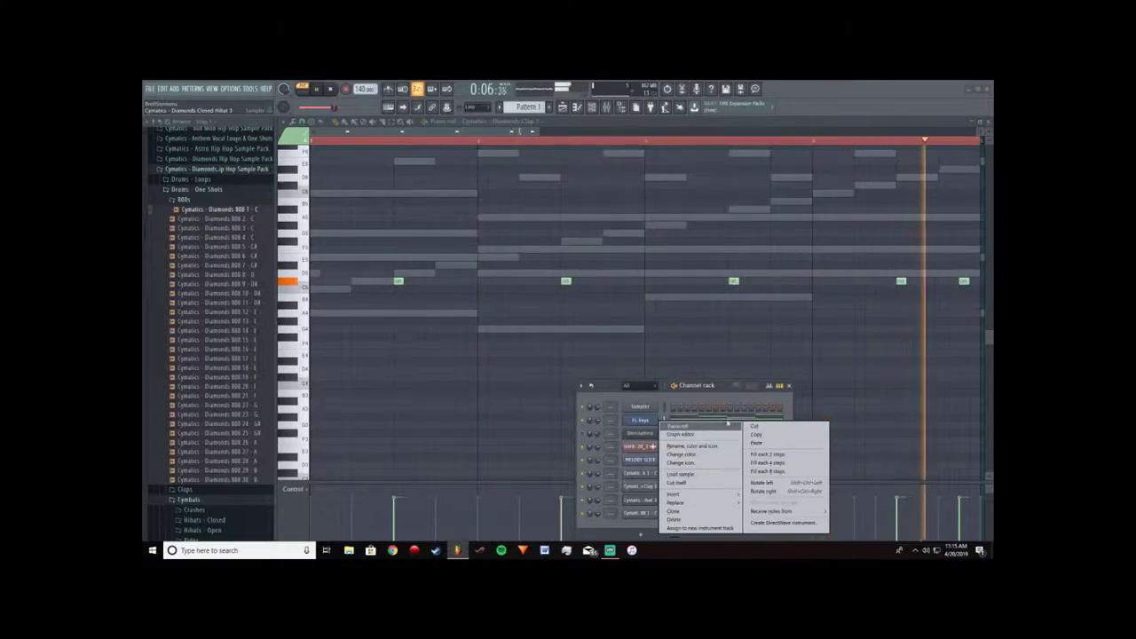
pyautogui.click(764, 464)
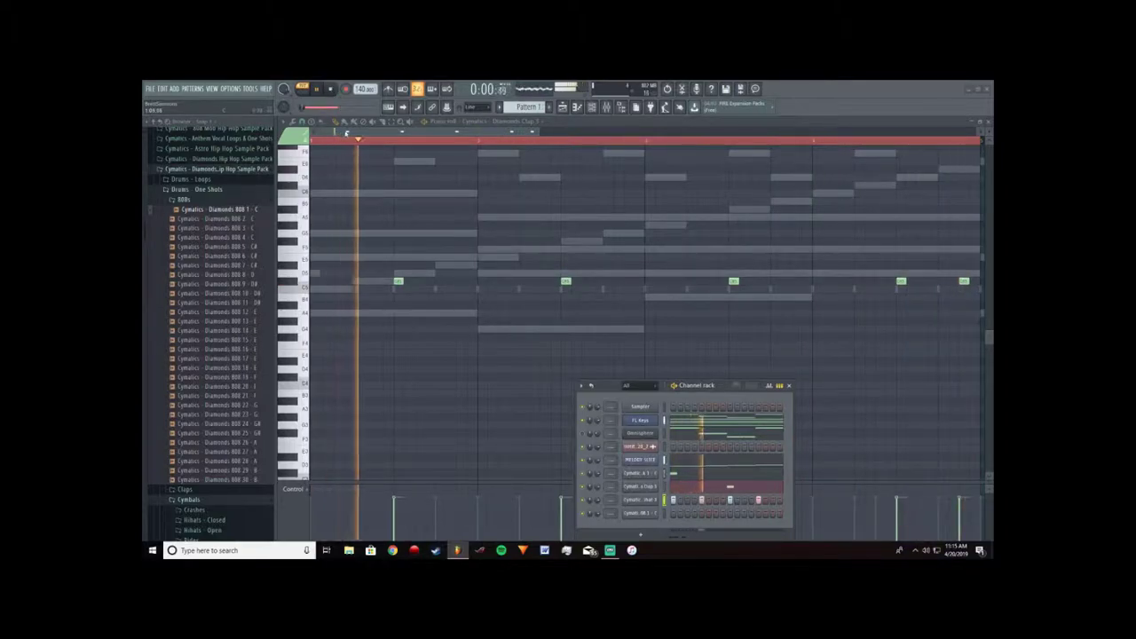
pyautogui.rightClick(644, 503)
pyautogui.click(676, 427)
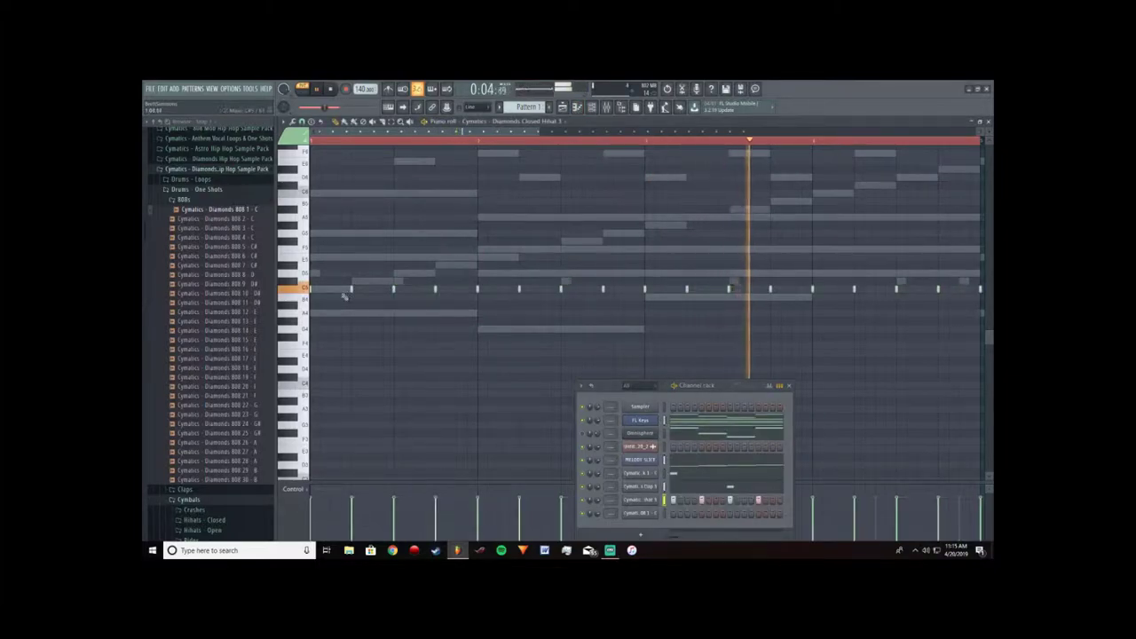
# Step: Add one extra C5 hi-hat per bar: halfway through beat two in bars one and three, halfway through beat one in bars two and four
pyautogui.click(373, 292)
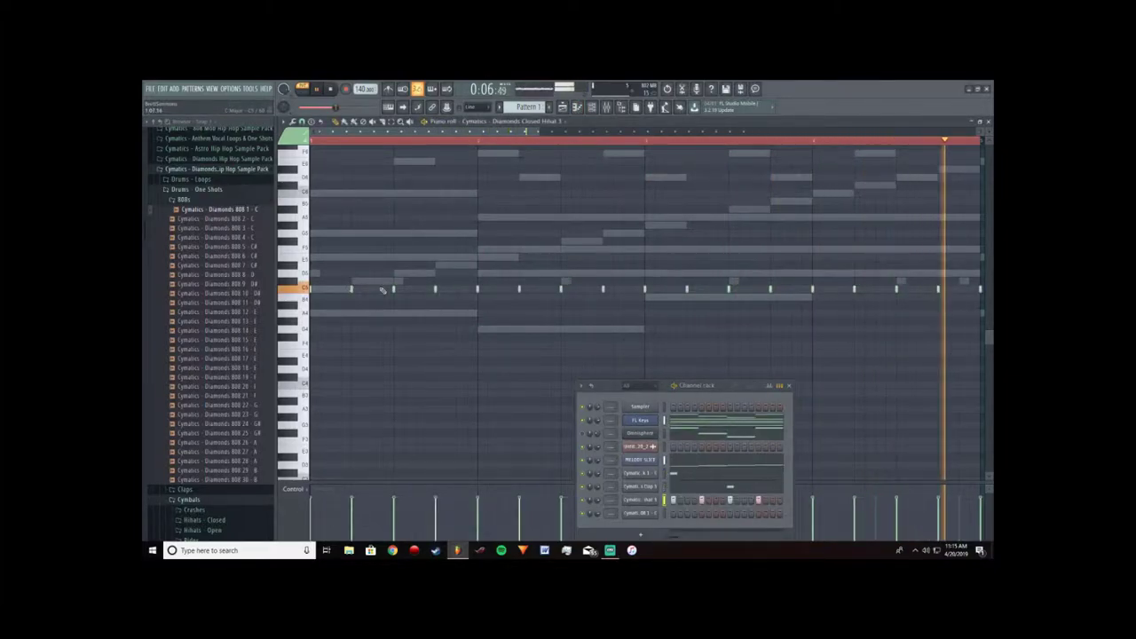
pyautogui.click(499, 293)
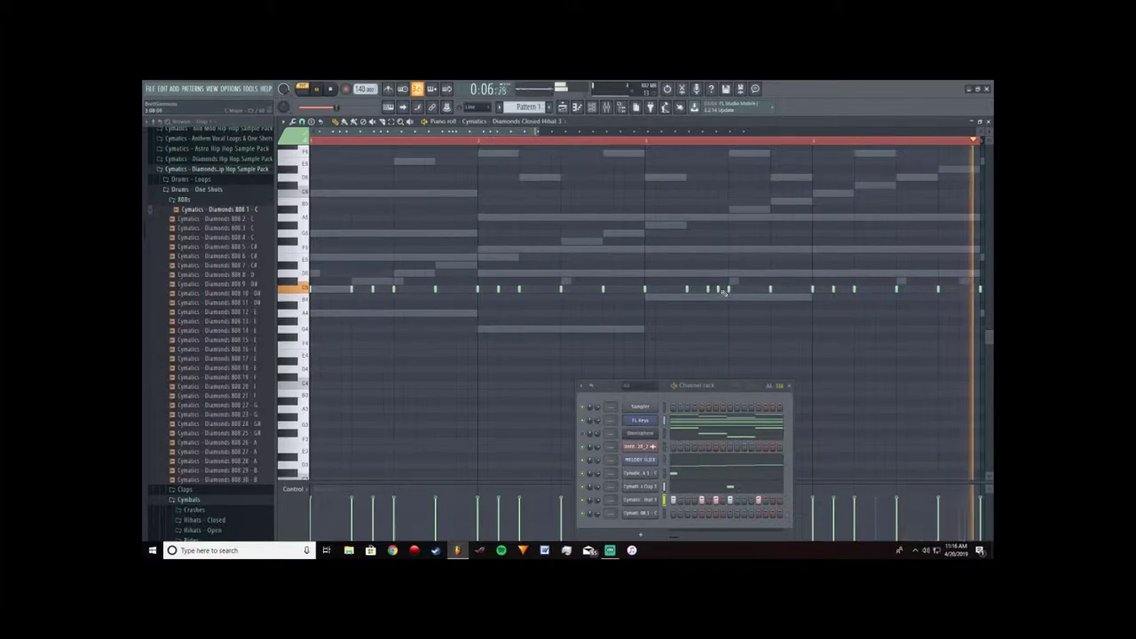
pyautogui.click(826, 289)
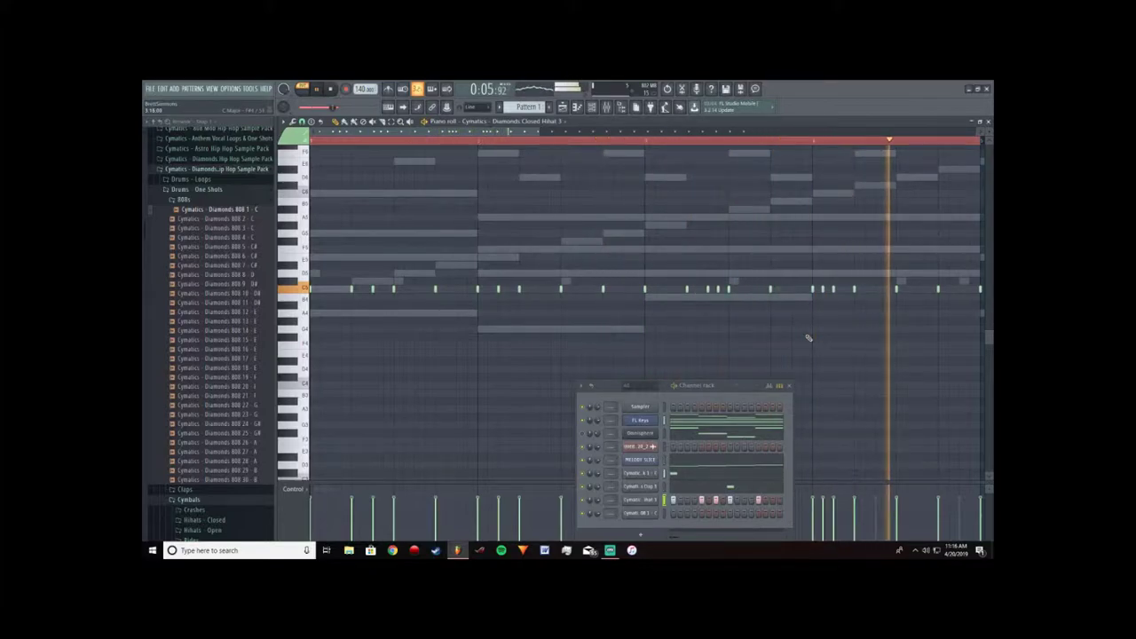
pyautogui.rightClick(823, 290)
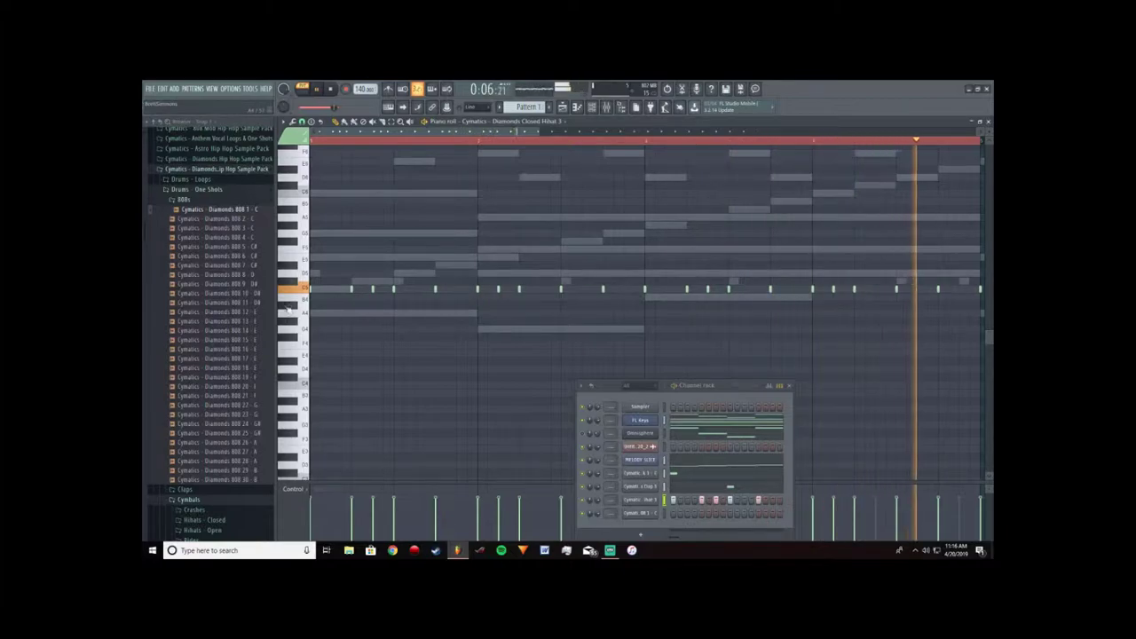
# Step: Add F4 hi-hats halfway through beats one and two of bar one, and on beat two, halfway through it and on beat four of bar two
pyautogui.click(337, 346)
pyautogui.click(371, 344)
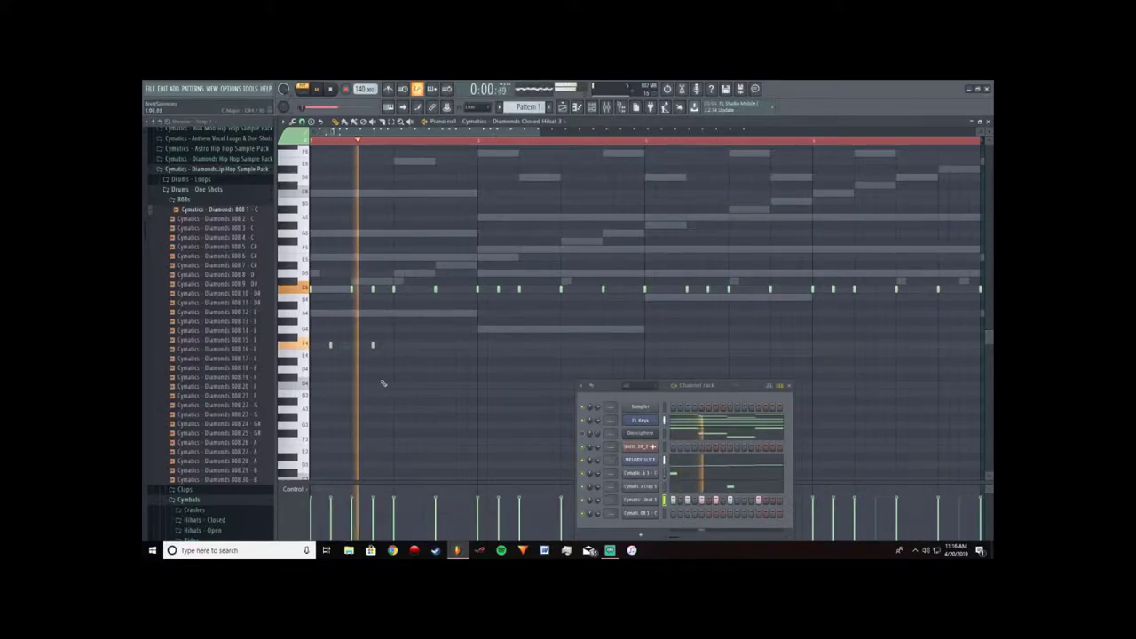
pyautogui.moveTo(522, 348); pyautogui.dragTo(546, 348)
pyautogui.click(543, 346)
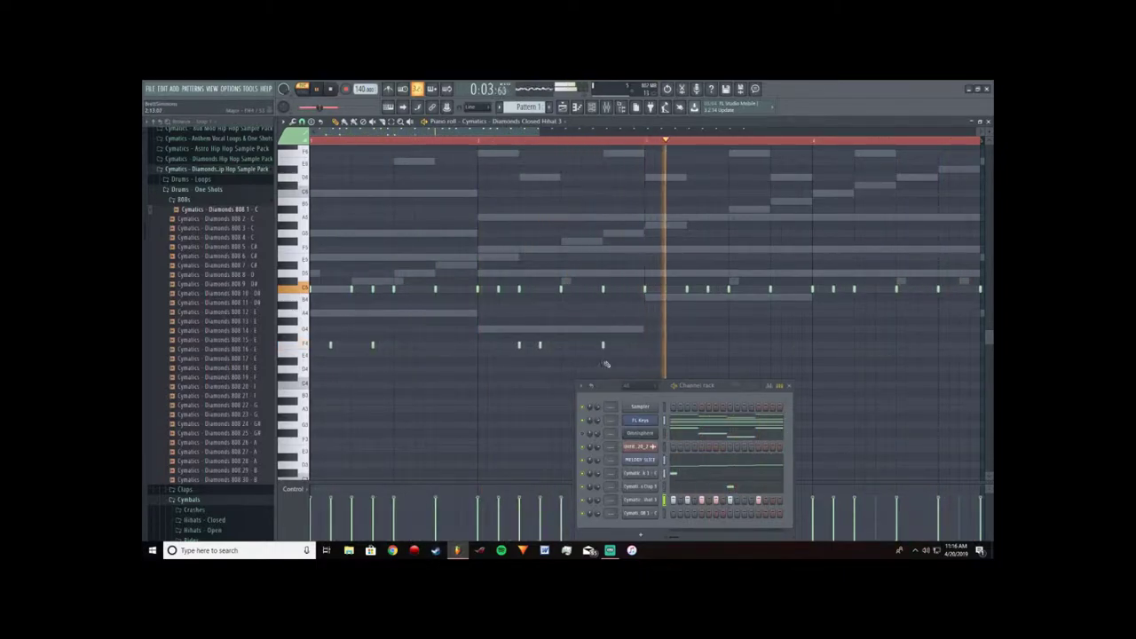
pyautogui.click(324, 90)
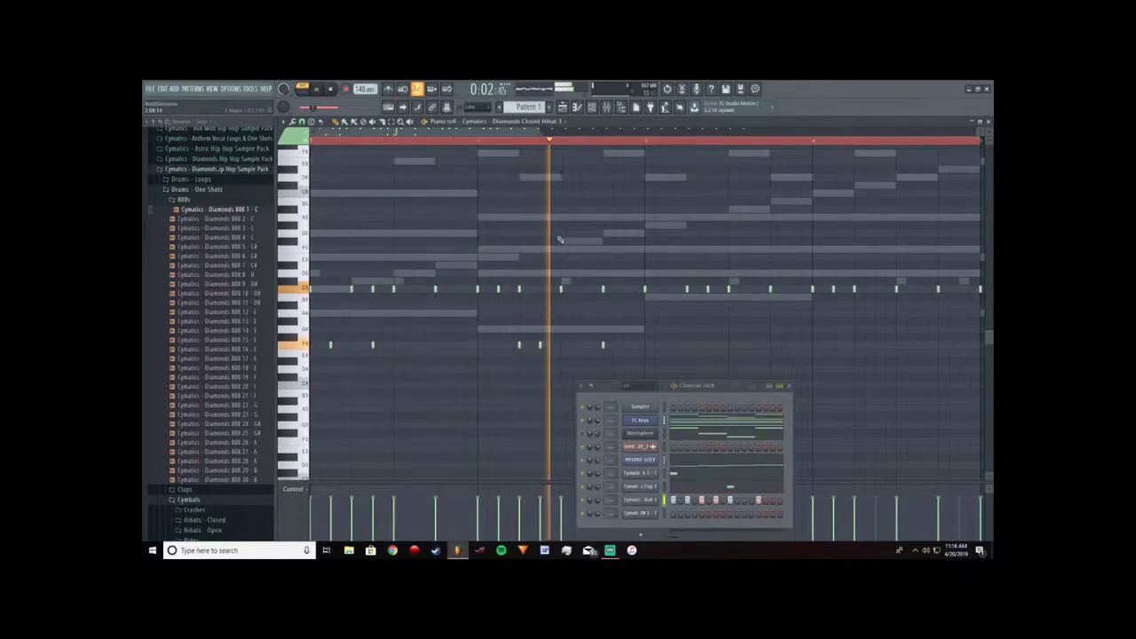
# Step: Add three F4 hi-hats around beat two of bar three, and others on beat two, beat four and halfway through beat four of bar four
pyautogui.click(647, 347)
pyautogui.click(598, 345)
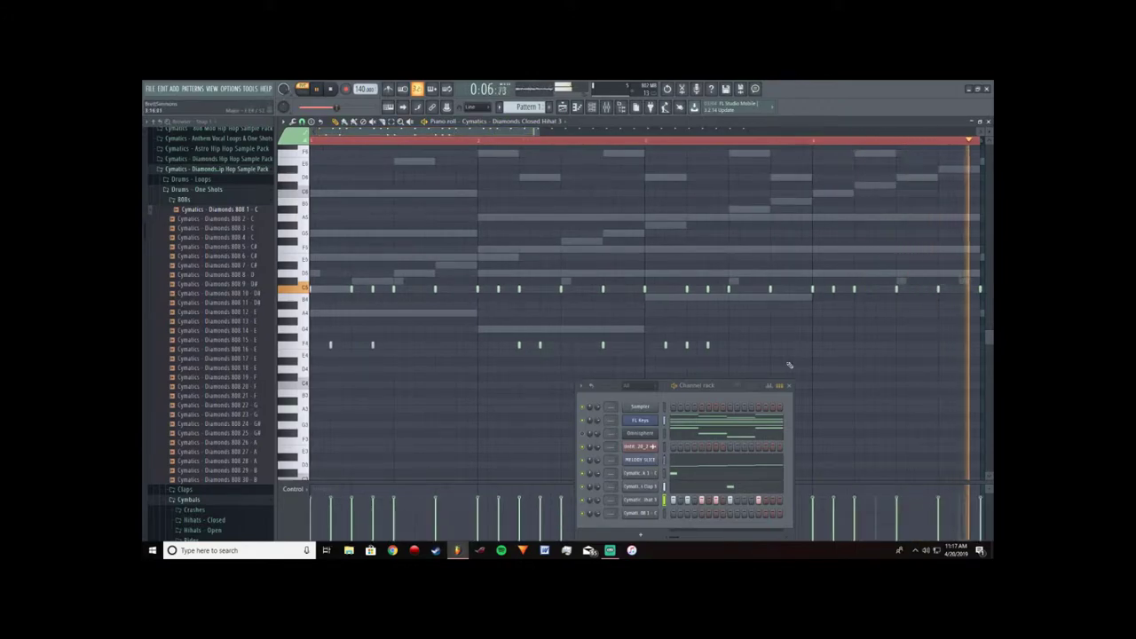
pyautogui.click(857, 346)
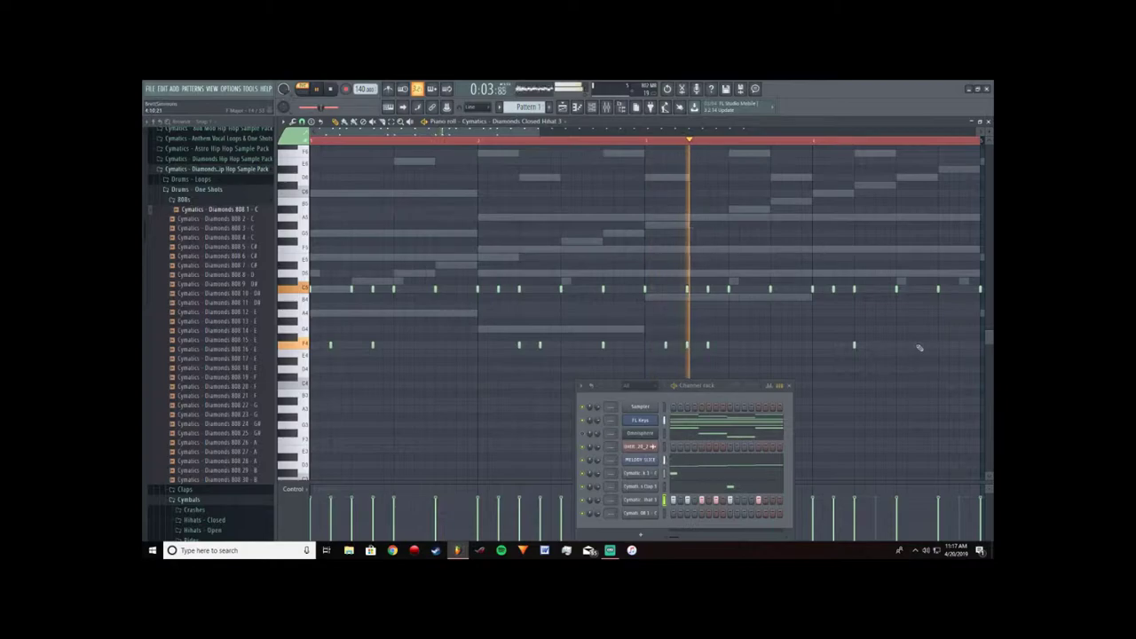
pyautogui.click(887, 345)
pyautogui.rightClick(885, 345)
pyautogui.click(875, 346)
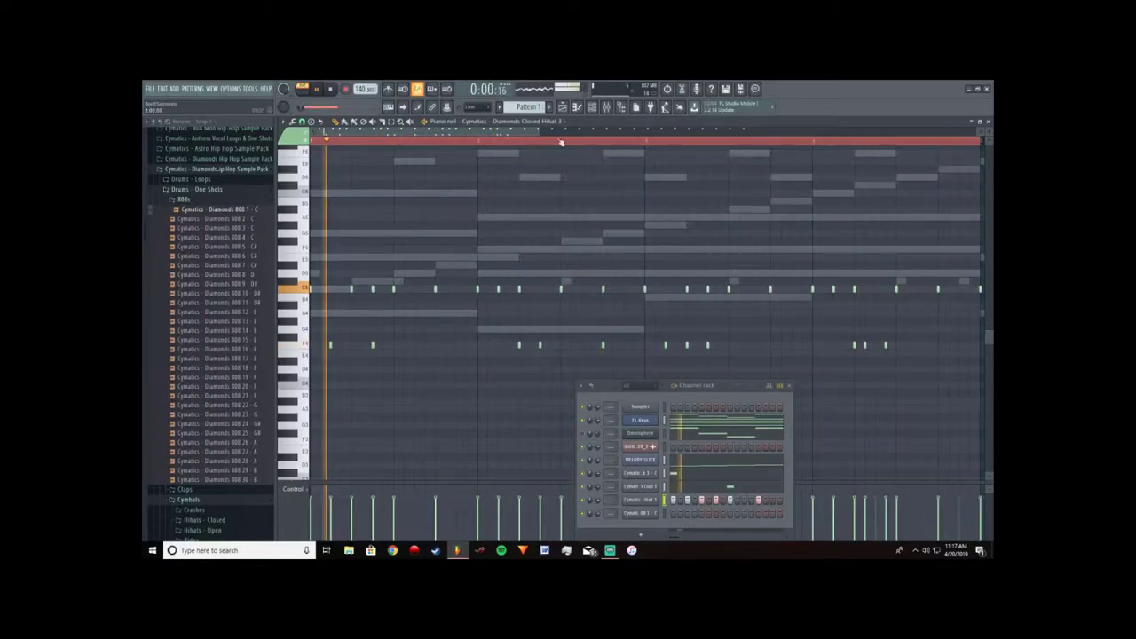
pyautogui.hscroll(3, 674, 249)
pyautogui.rightClick(780, 346)
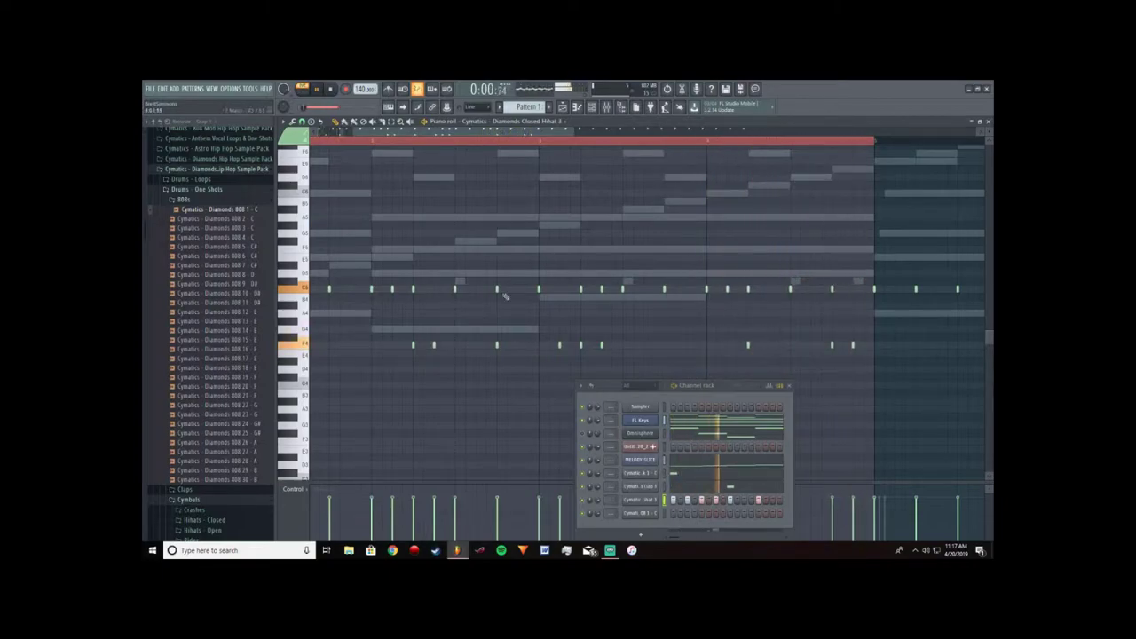
pyautogui.scroll(-1, 505, 296)
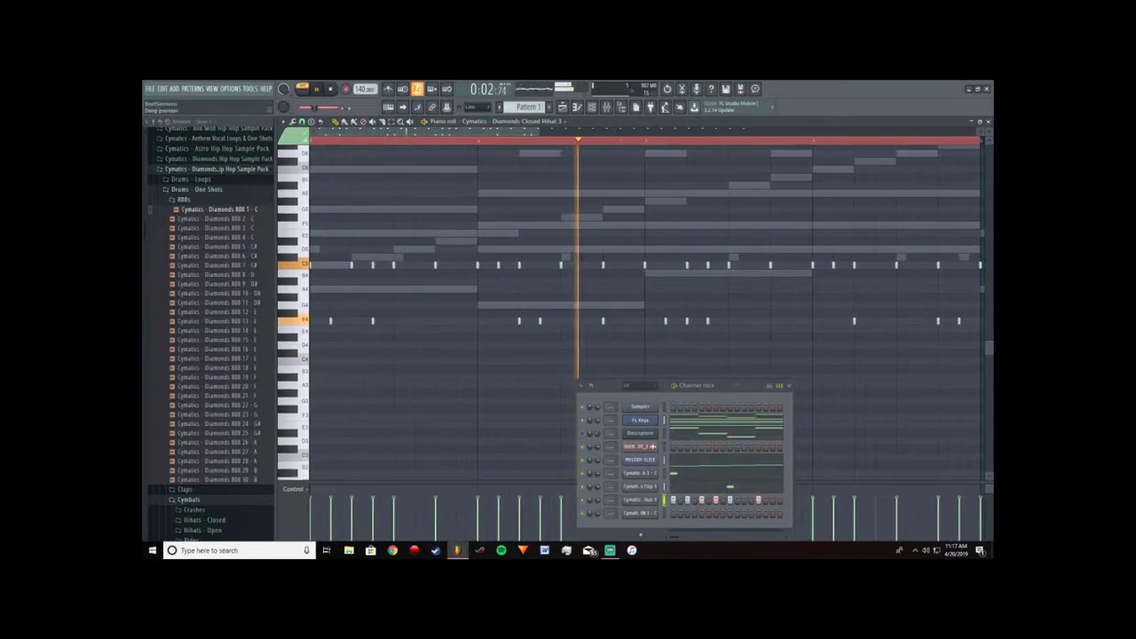
pyautogui.click(318, 90)
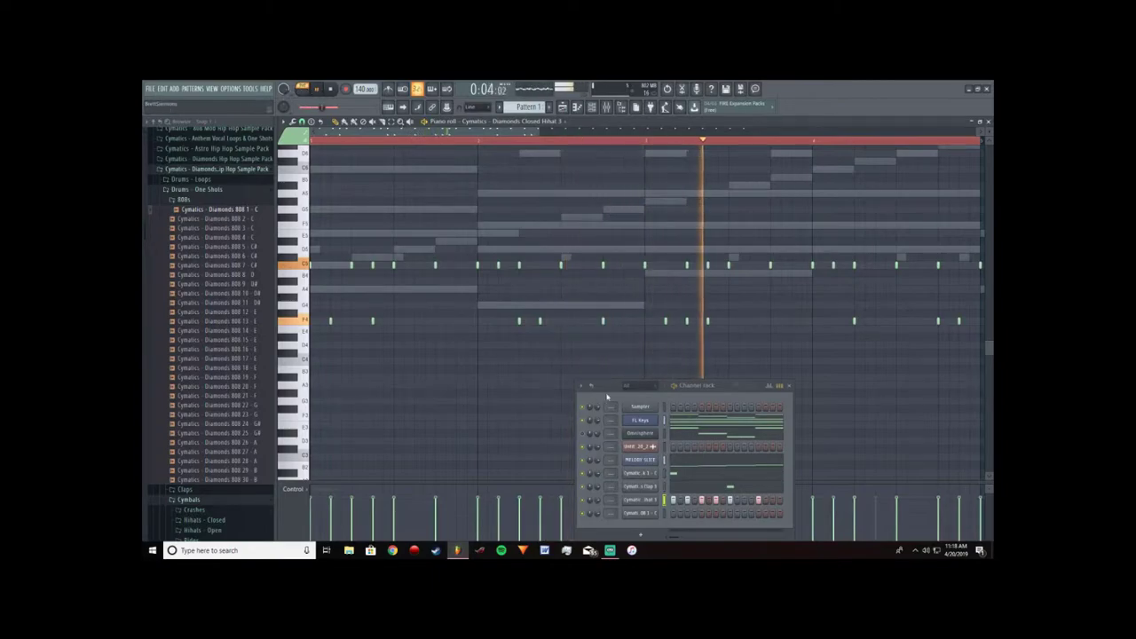
# Step: Copy the kick channel's notes and paste them into the Diamonds 808 1 channel
pyautogui.moveTo(637, 385); pyautogui.dragTo(598, 273)
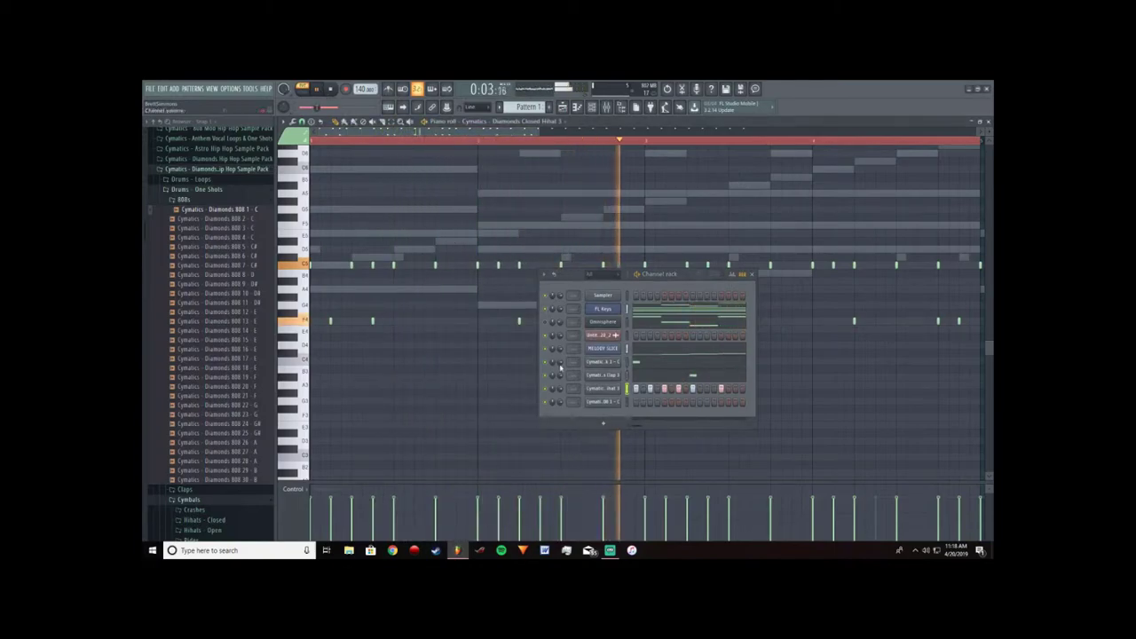
pyautogui.rightClick(621, 401)
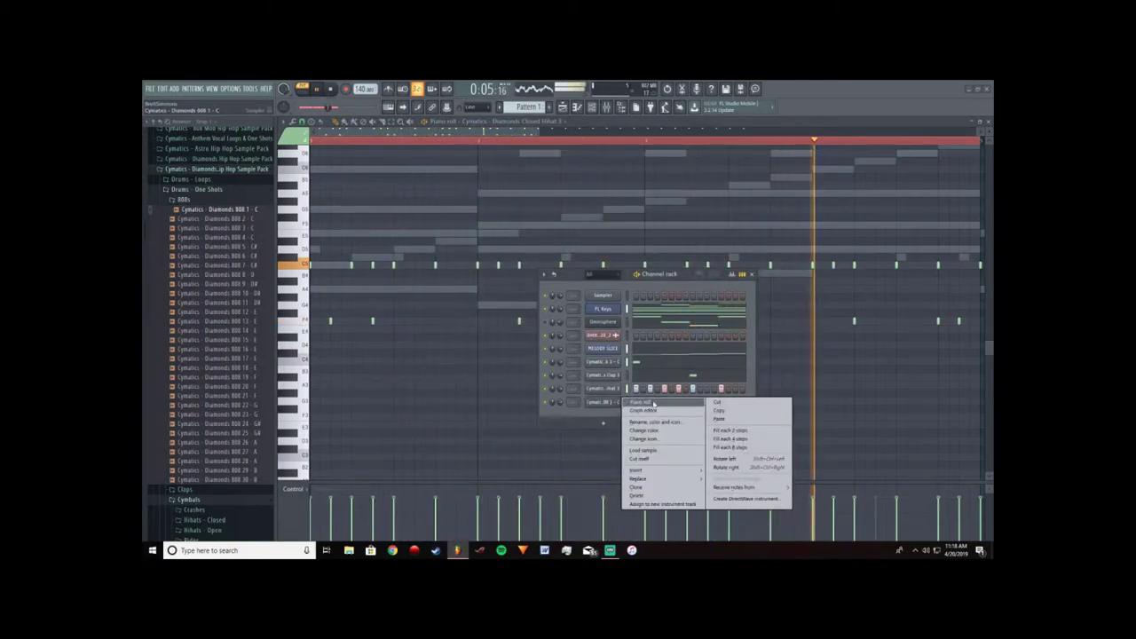
pyautogui.rightClick(620, 348)
pyautogui.rightClick(620, 360)
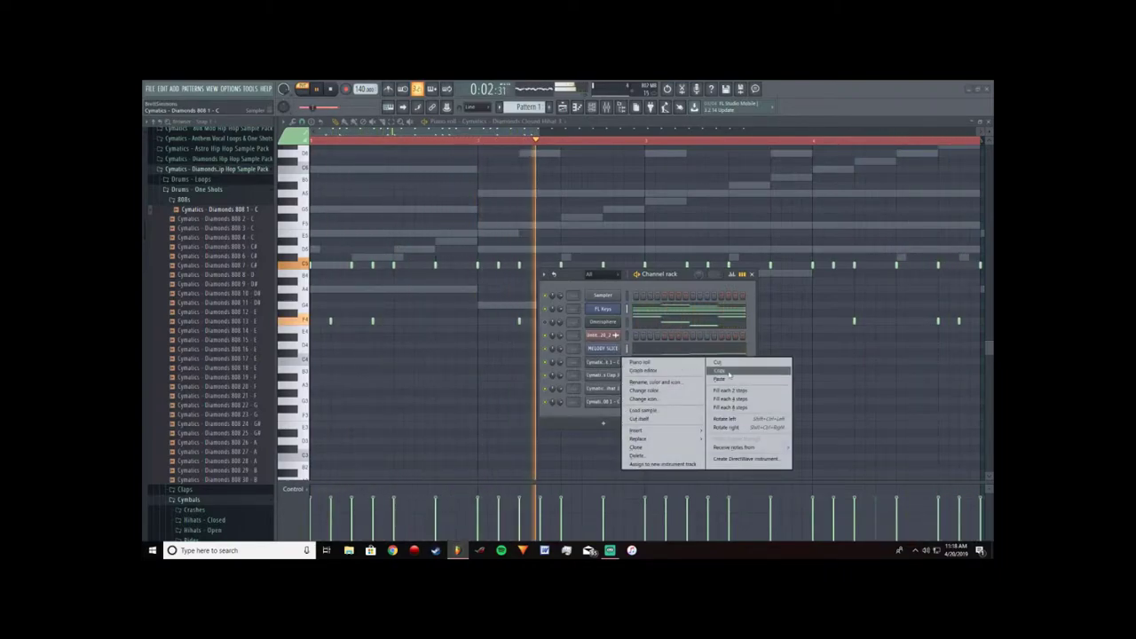
pyautogui.rightClick(604, 405)
pyautogui.rightClick(623, 401)
pyautogui.click(721, 419)
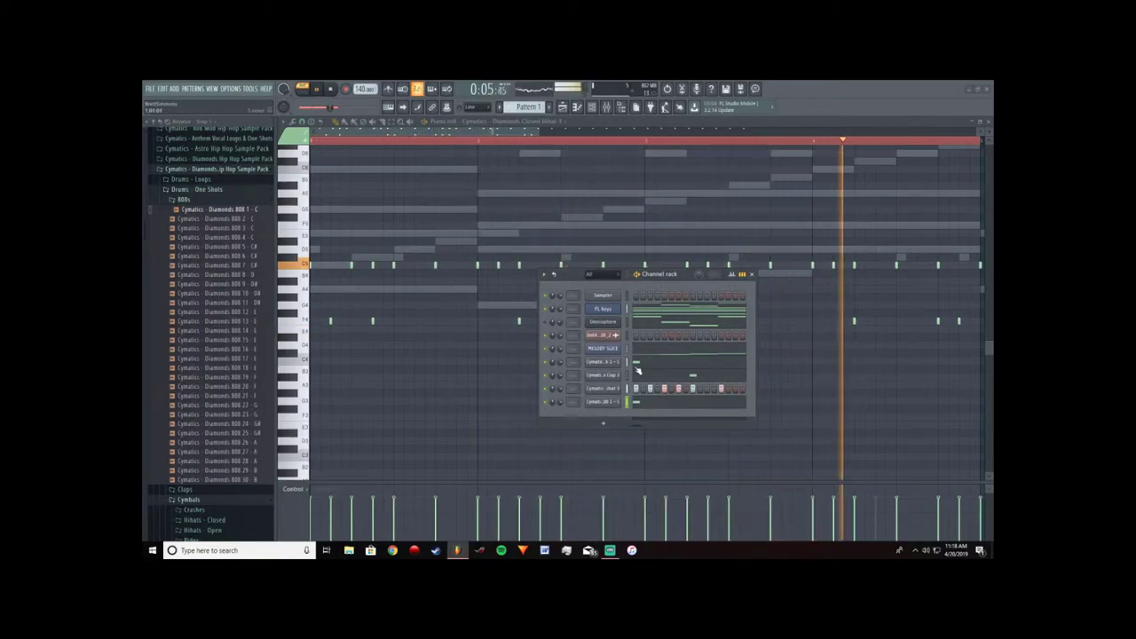
pyautogui.click(607, 424)
pyautogui.click(324, 93)
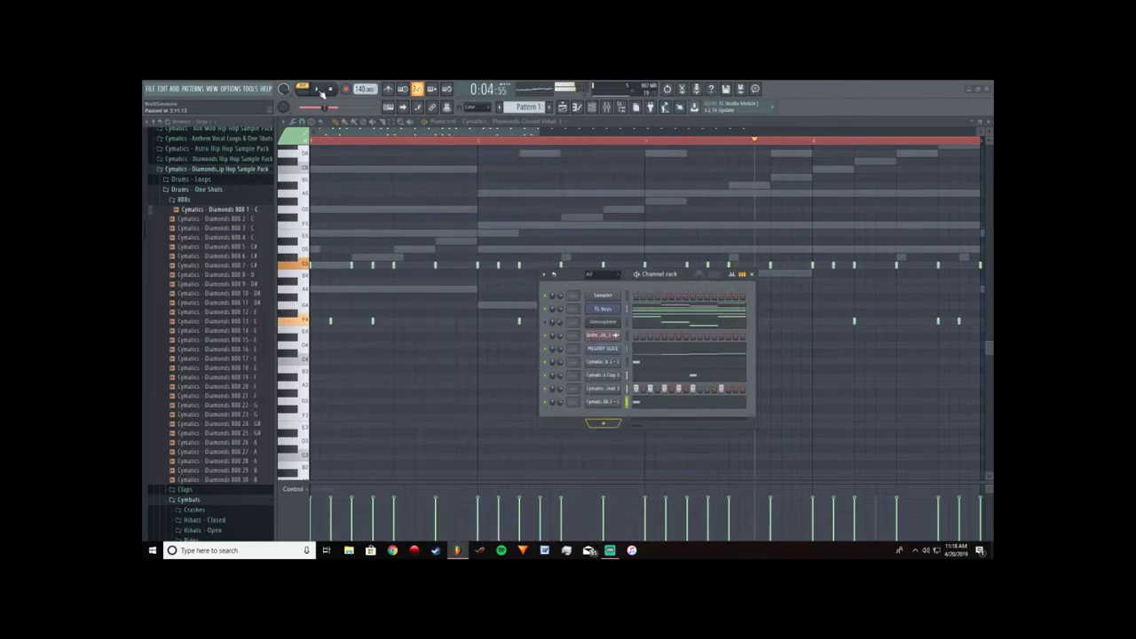
# Step: Open the Diamonds 808 1 notes in the piano roll, move them all to C5 and close the channel rack
pyautogui.click(608, 403)
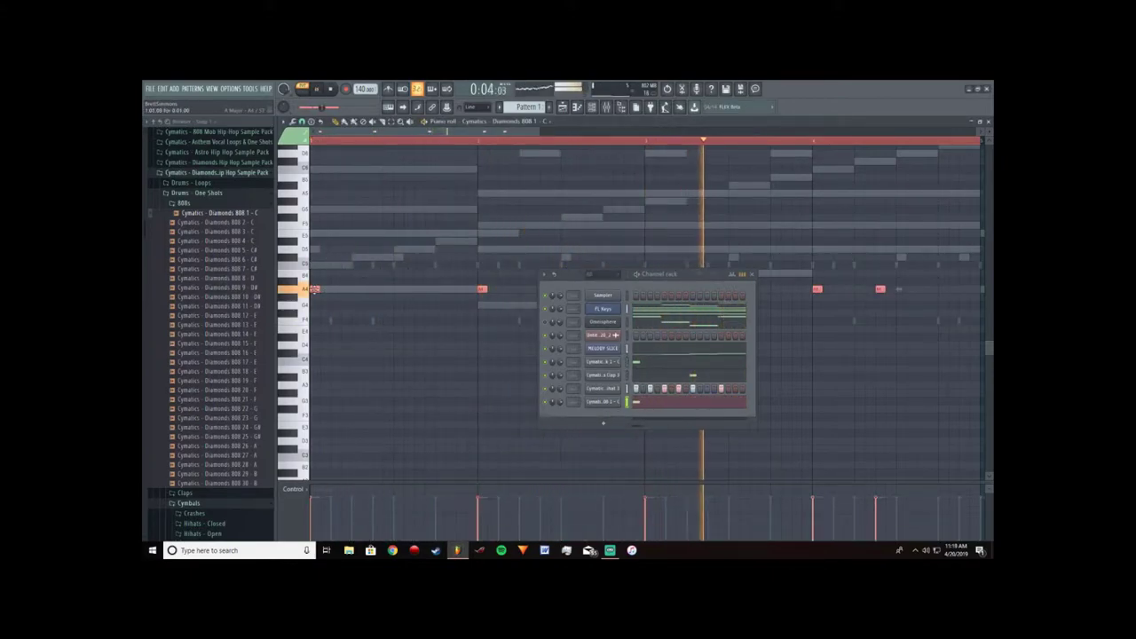
pyautogui.moveTo(309, 289); pyautogui.dragTo(309, 264)
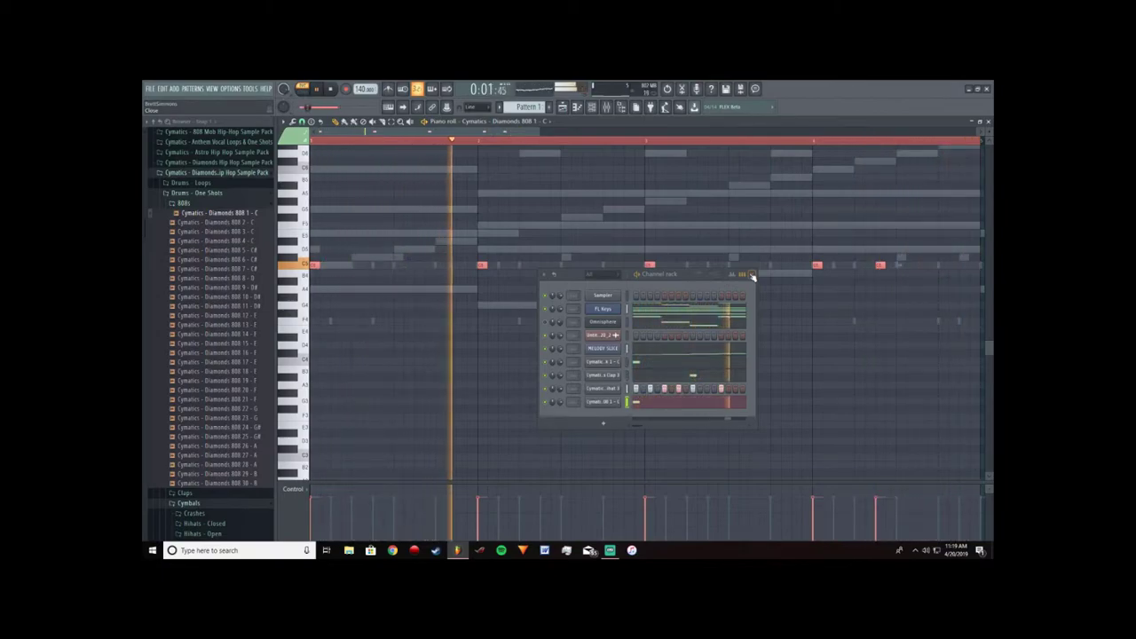
pyautogui.click(752, 275)
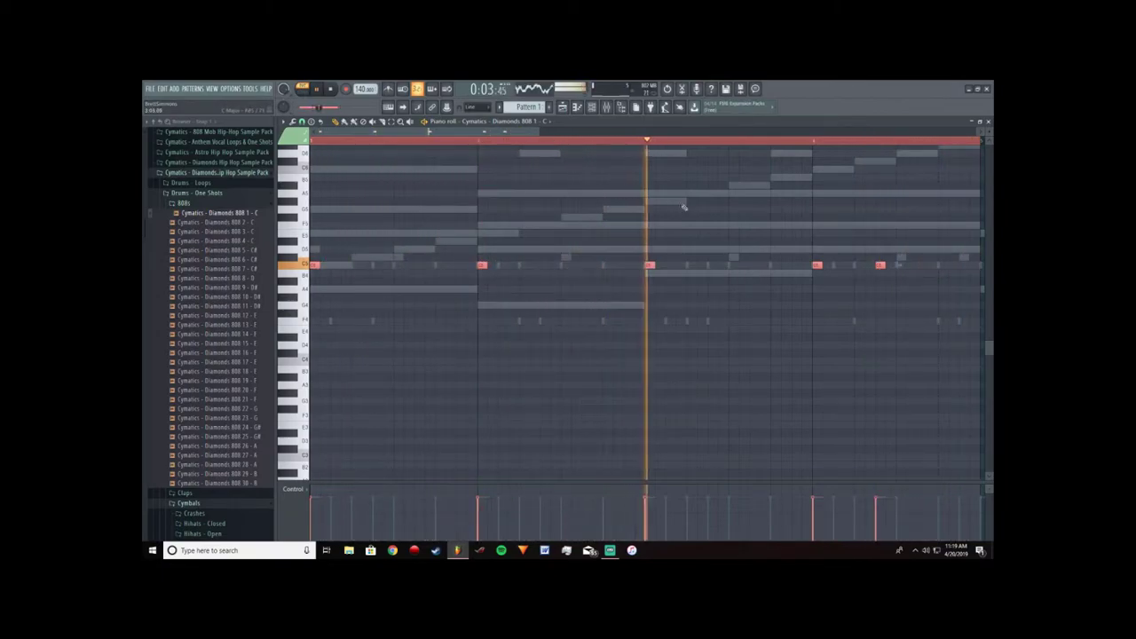
# Step: Add an 808 slide note on beat four of bar four and raise it to A5
pyautogui.doubleClick(943, 227)
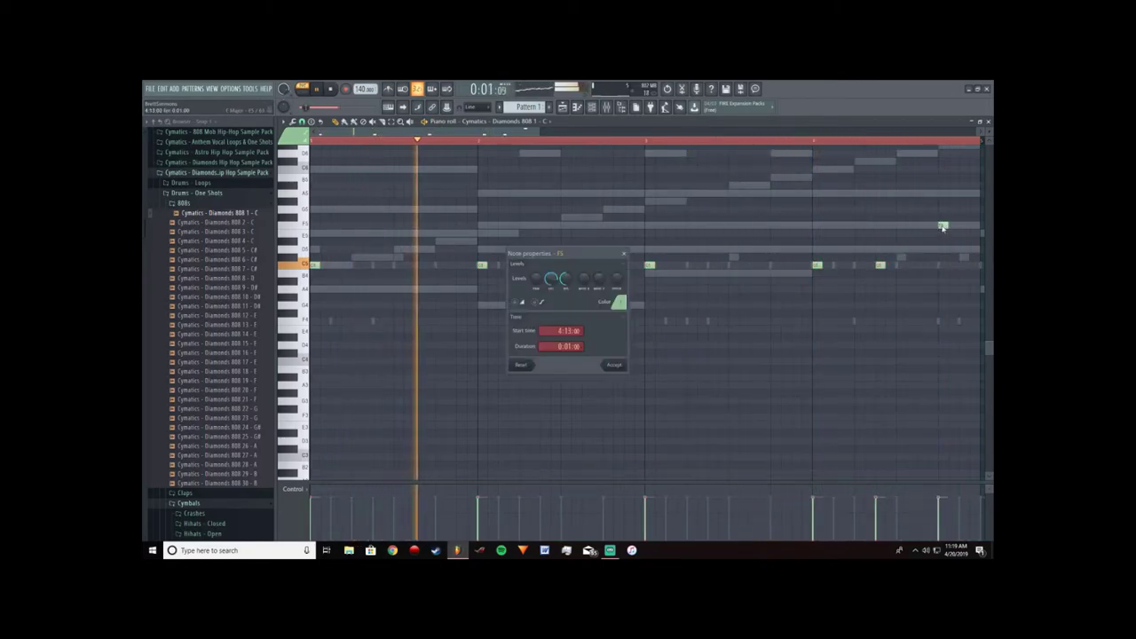
pyautogui.click(621, 365)
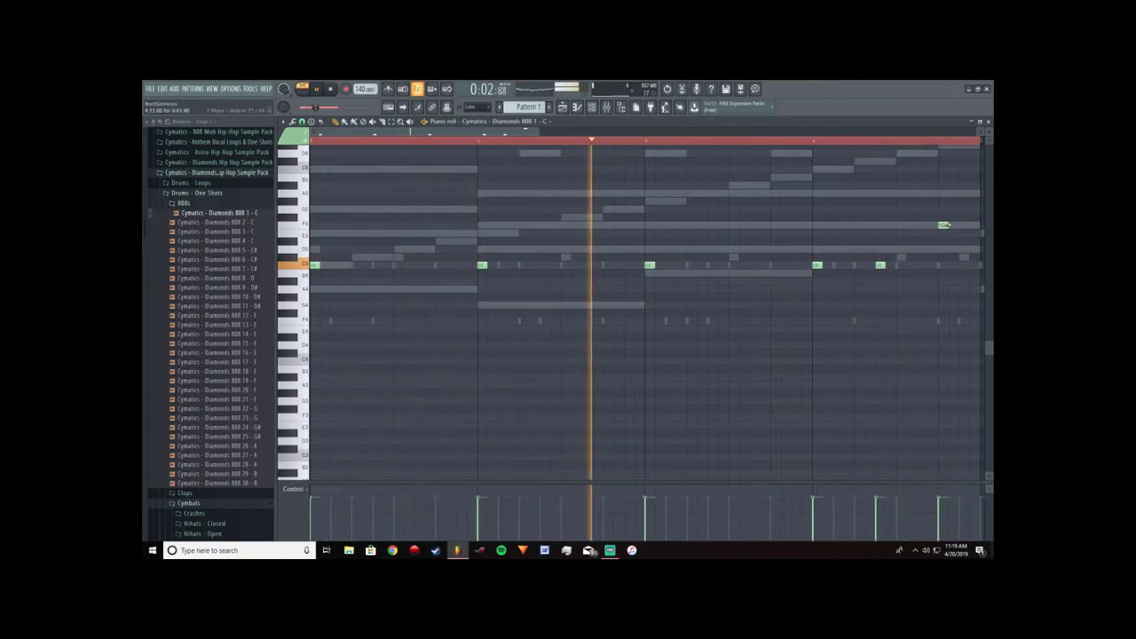
pyautogui.moveTo(943, 226); pyautogui.dragTo(943, 193)
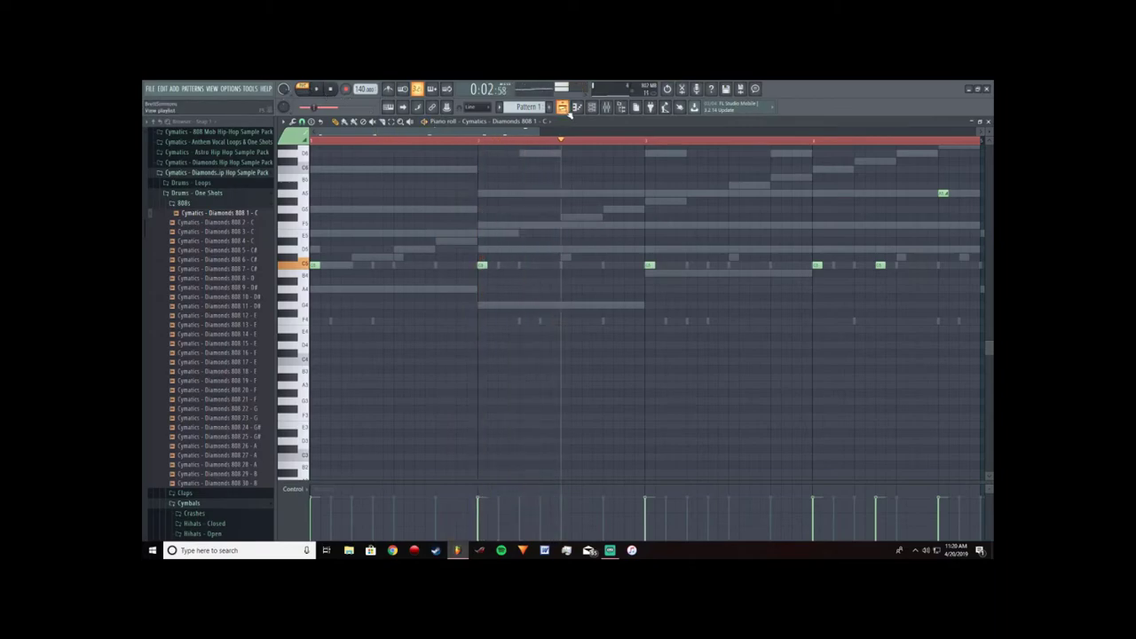
# Step: Open the playlist to work on the arrangement
pyautogui.click(567, 109)
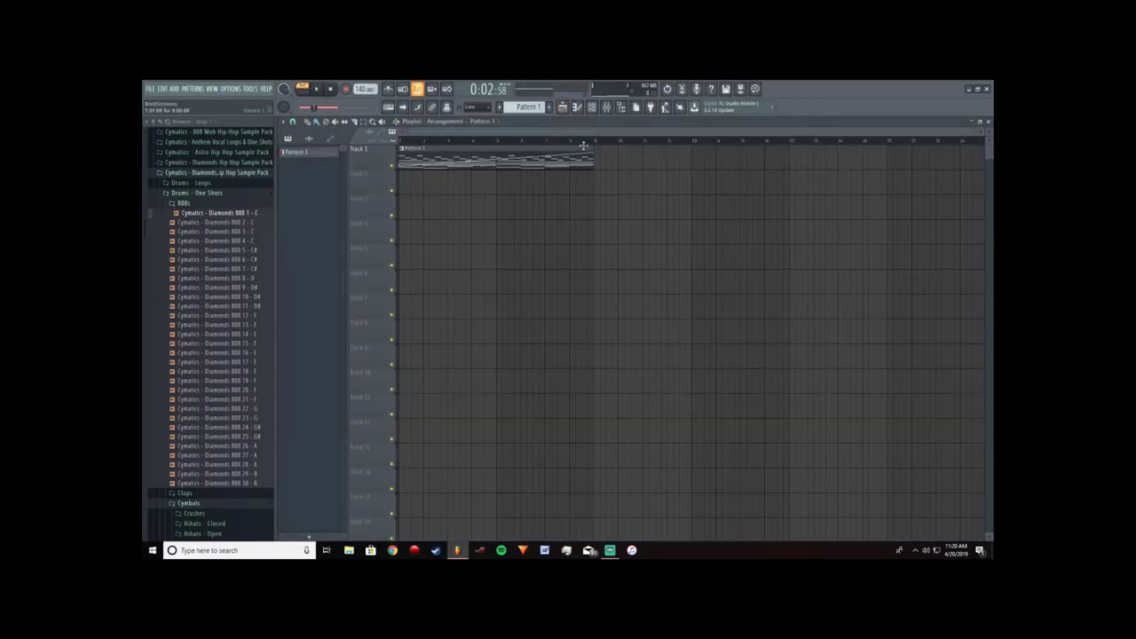